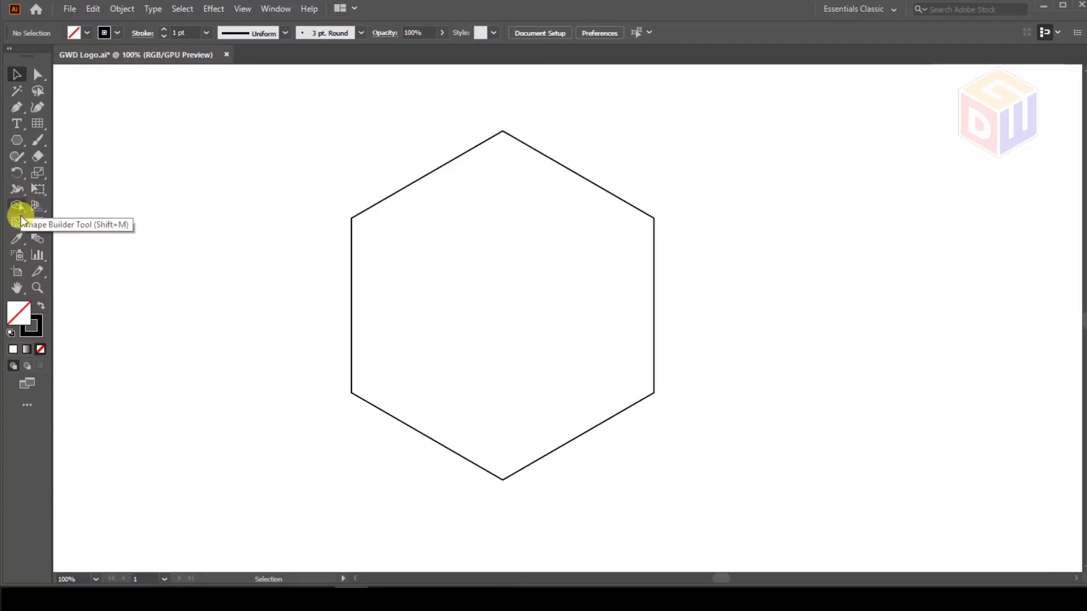
Step: Draw three straight lines with the Line Segment tool joining the opposite corners of the hexagon
left_click(36, 130)
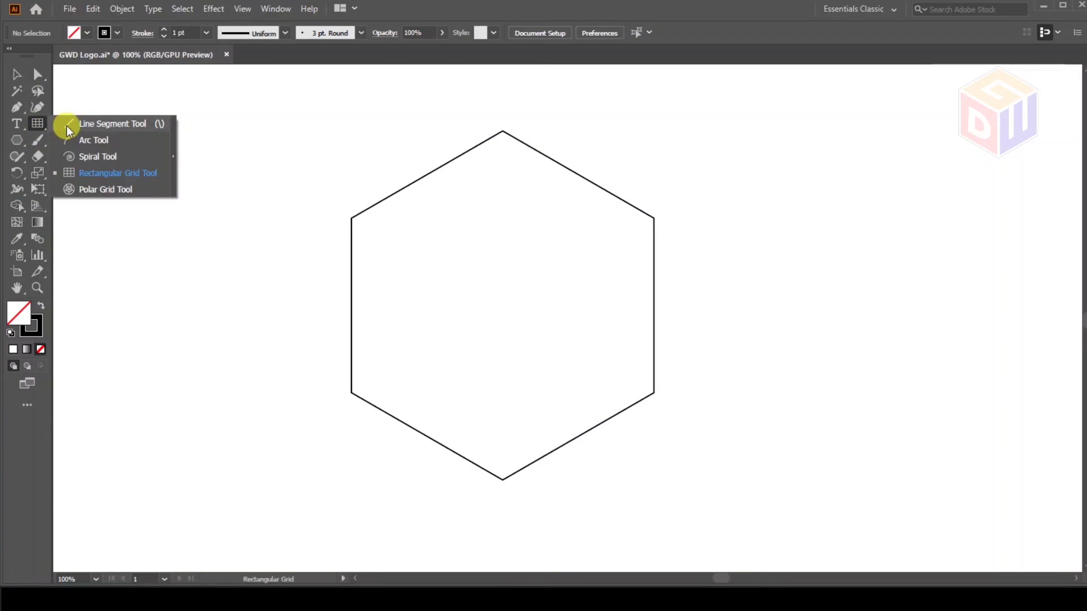
left_click(85, 119)
left_click_drag(502, 131, 503, 479)
left_click_drag(351, 392, 654, 218)
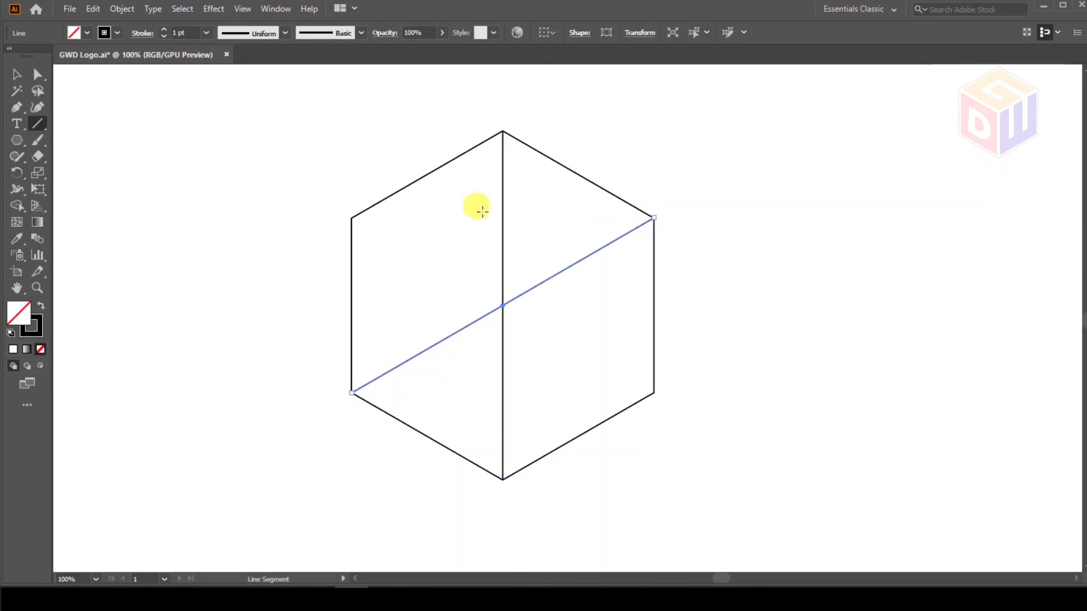
left_click_drag(350, 218, 654, 392)
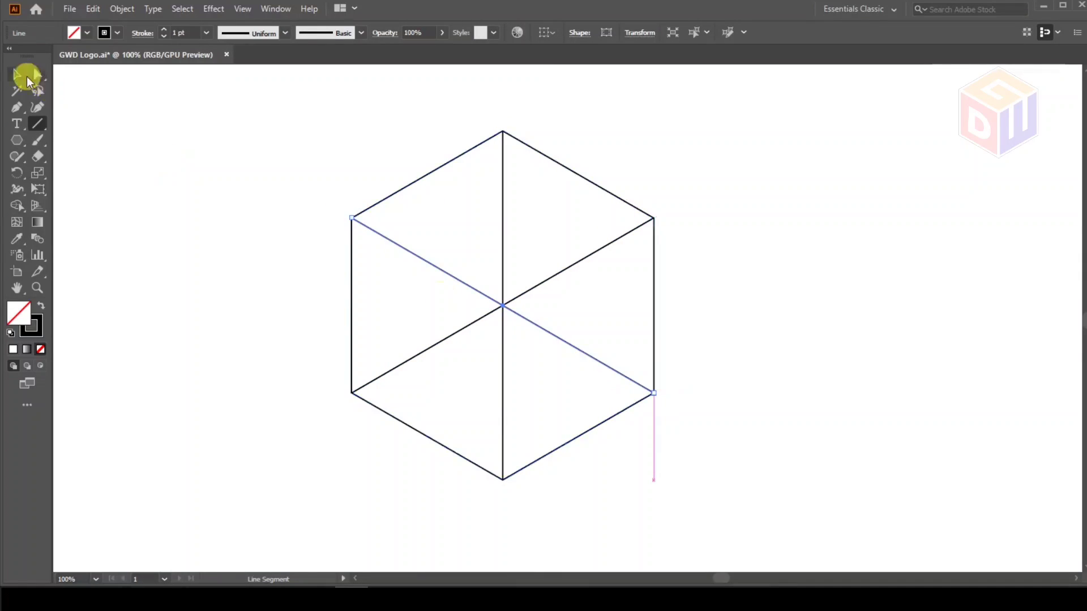
Step: Extend the ends of the three diagonal lines slightly past the corners of the hexagon
left_click(17, 74)
scroll(523, 114, "up", 2)
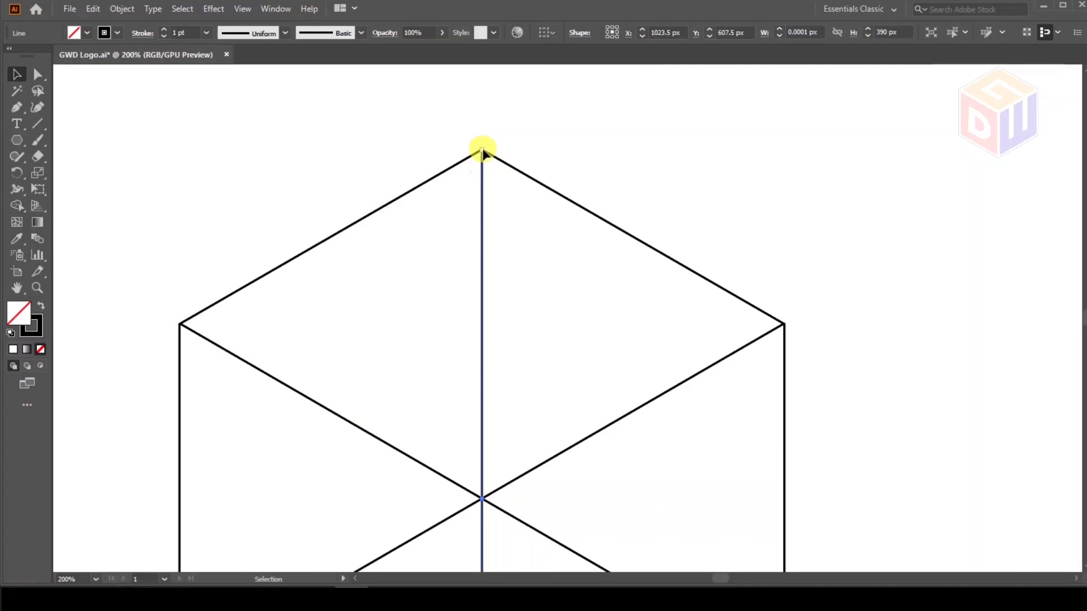
left_click_drag(482, 152, 482, 136)
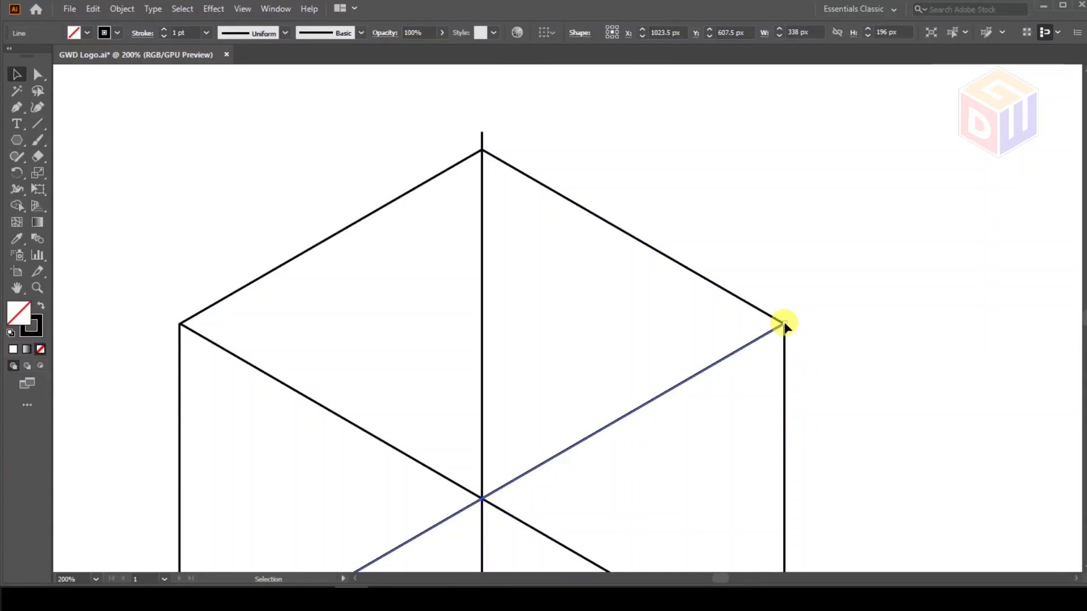
left_click_drag(784, 323, 799, 315)
scroll(708, 236, "down", 2)
scroll(750, 459, "up", 2)
left_click(733, 443)
left_click_drag(740, 447, 754, 453)
scroll(672, 328, "down", 2)
scroll(581, 484, "up", 2)
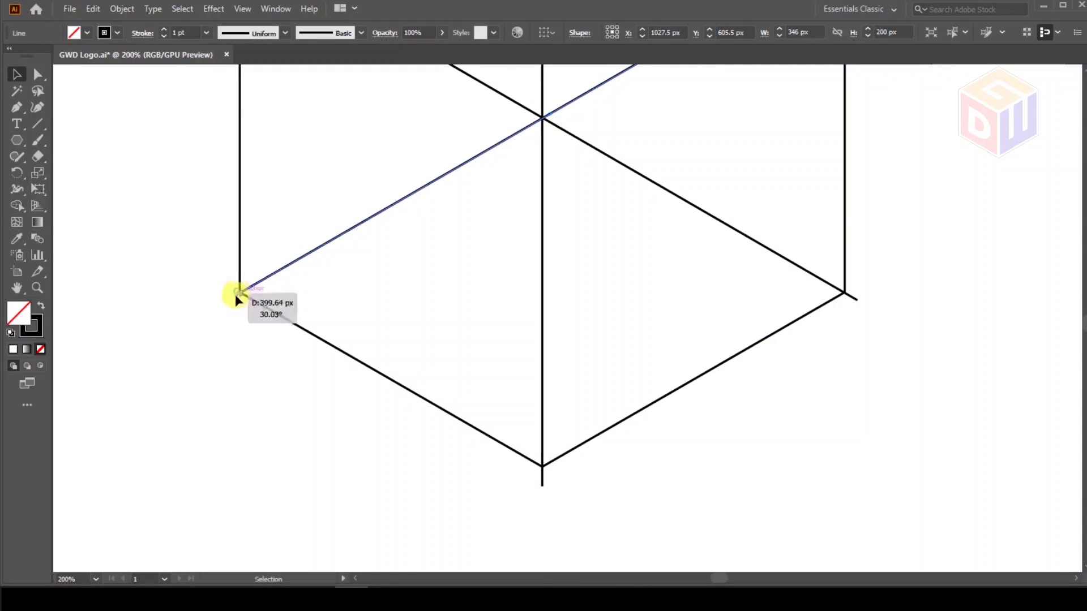
left_click_drag(236, 295, 226, 298)
scroll(388, 221, "down", 3)
scroll(434, 232, "up", 2)
left_click(433, 229)
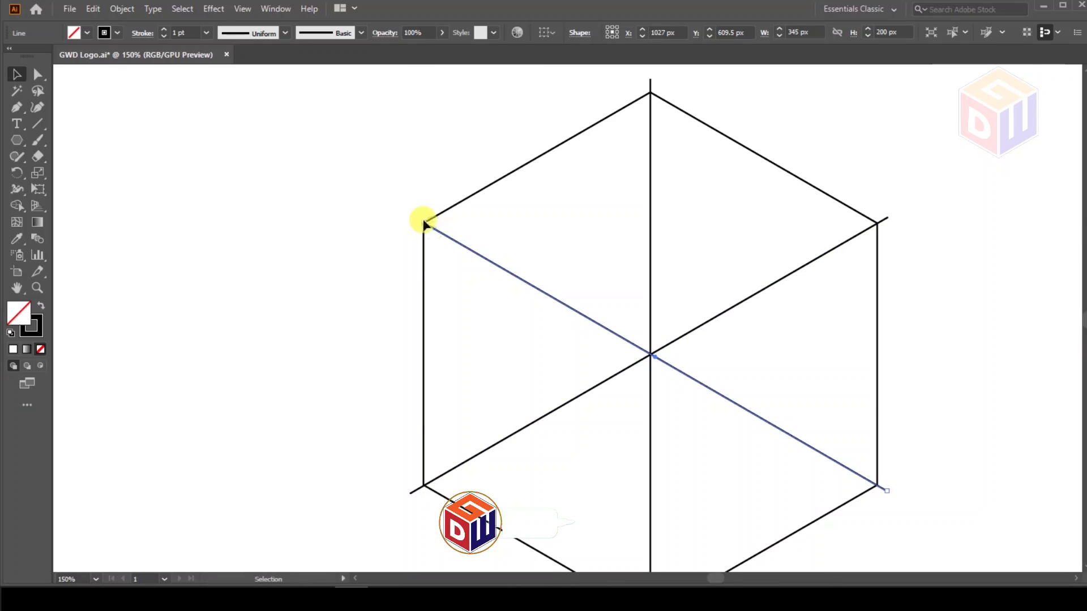
left_click_drag(424, 223, 399, 208)
Step: Select the hexagon and its diagonals and merge the six triangles with Shape Builder into the top, left and right faces of a cube
left_click_drag(402, 122, 810, 481)
scroll(573, 215, "down", 1)
left_click(18, 205)
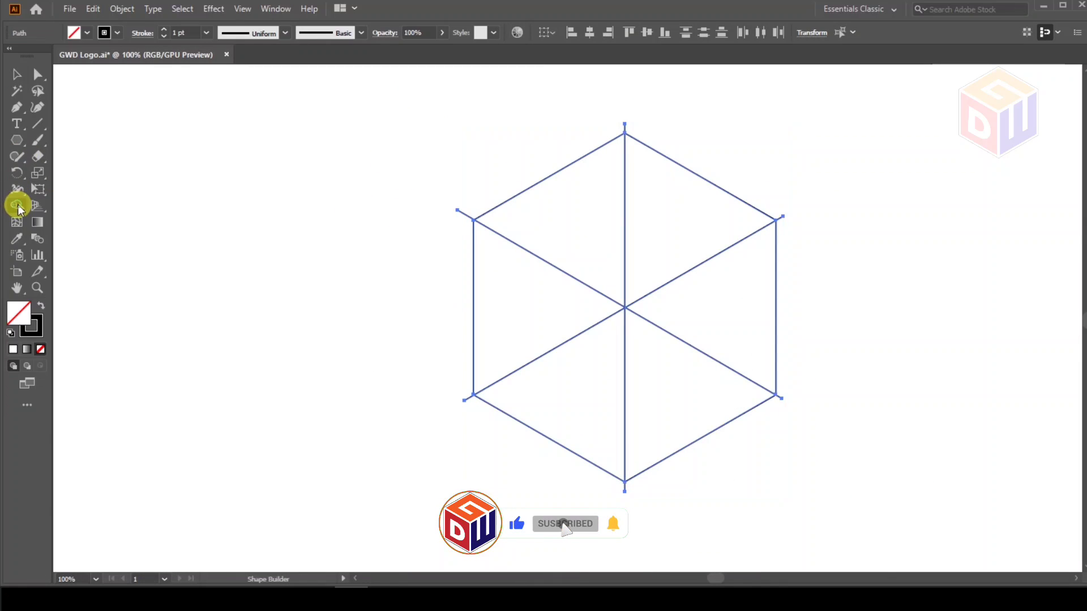
left_click_drag(580, 216, 657, 273)
mouse_move(712, 330)
left_mouse_down()
mouse_move(662, 368)
mouse_move(532, 317)
left_mouse_up()
Step: Delete the leftover line stubs sticking out from the corners of the cube
left_click(17, 74)
left_click(374, 187)
left_click(458, 214)
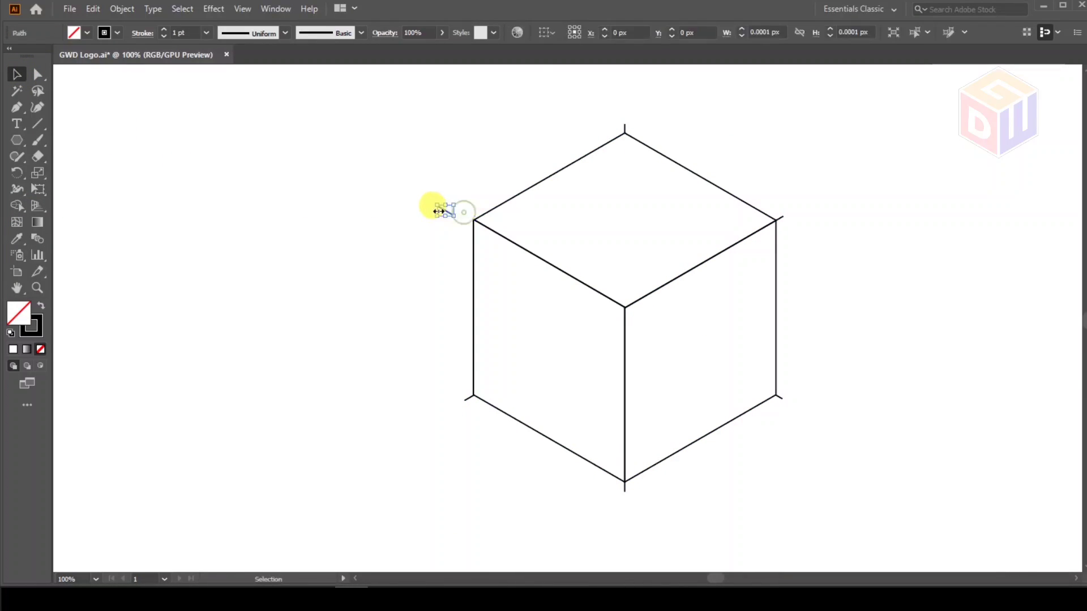
key("Delete")
left_click(624, 127)
key("Delete")
left_click(778, 222)
key("Delete")
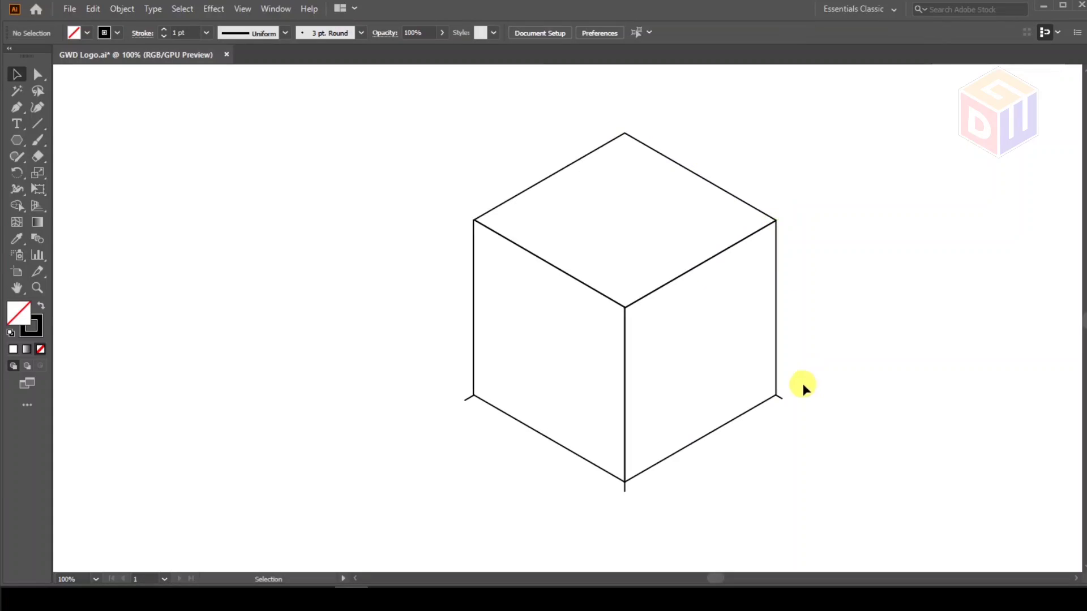
left_click(780, 398)
key("Delete")
left_click(468, 399)
key("Delete")
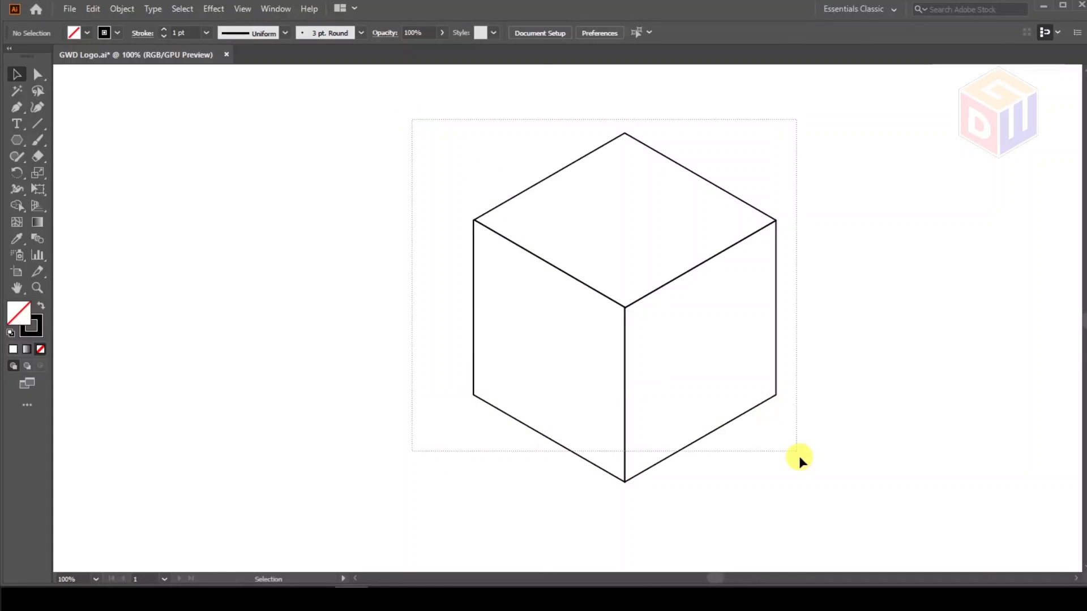
Step: Apply Offset Path to all three cube faces with an offset of -6 px
left_click_drag(799, 456, 800, 457)
left_click(122, 9)
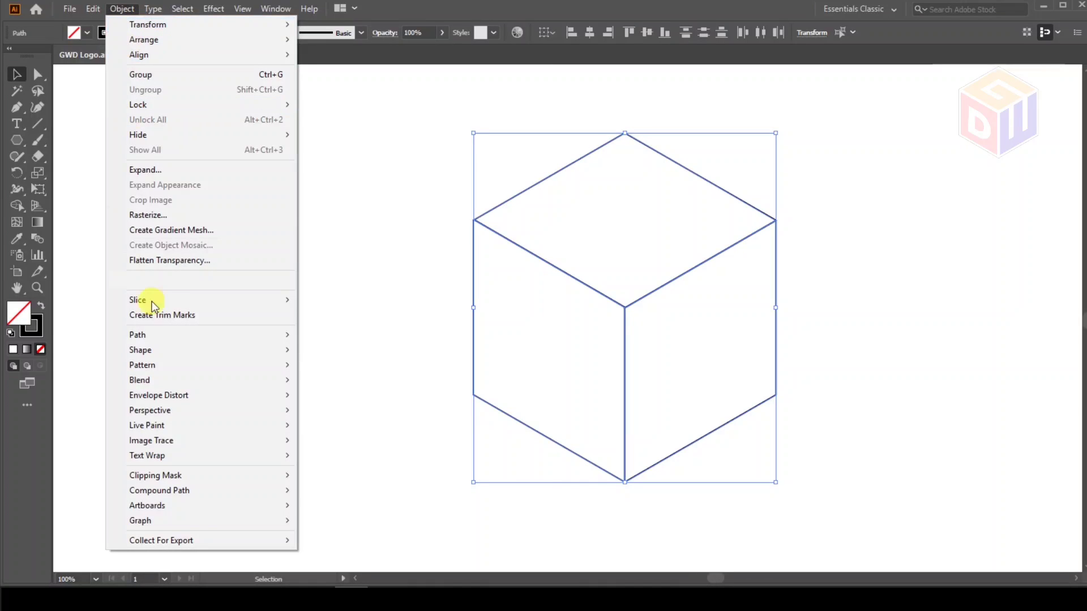
left_click(152, 377)
mouse_move(144, 334)
left_click(339, 383)
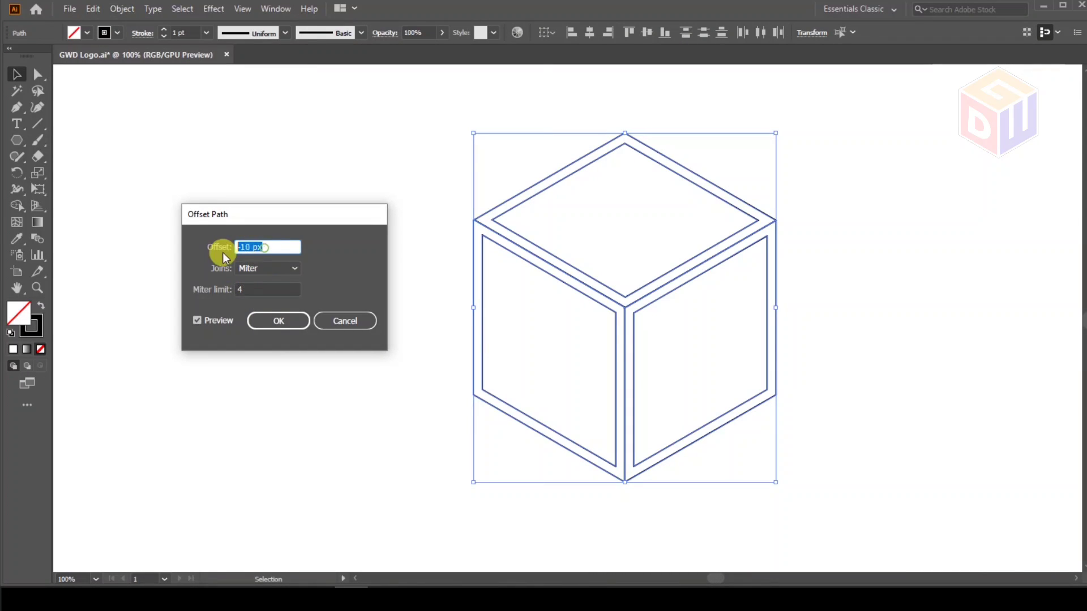
key("Up")
key("Up")
key("Up")
key("Up")
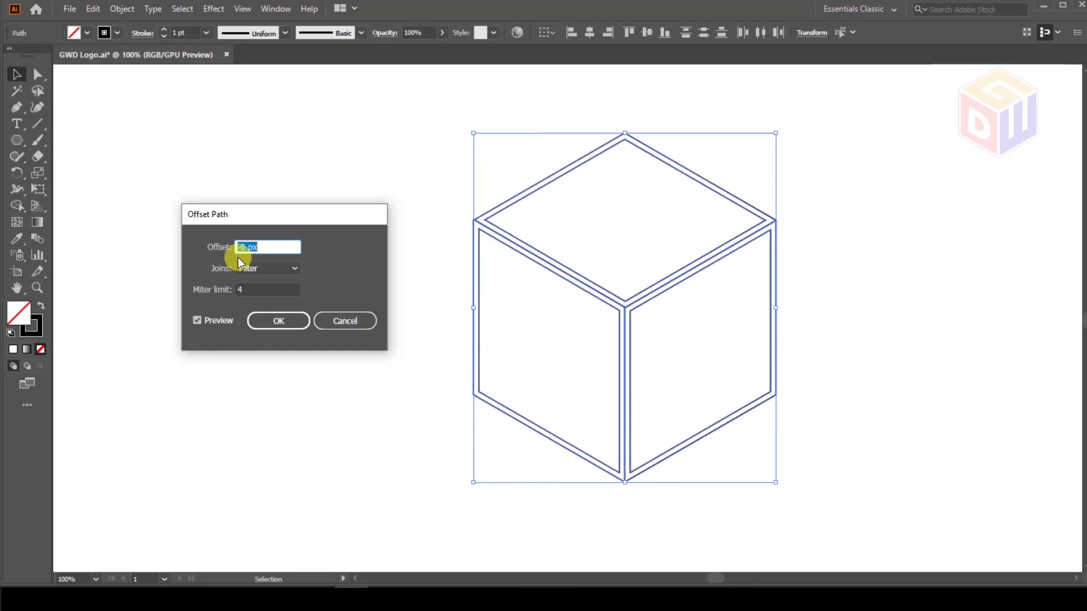
left_click(271, 320)
Step: Delete the original outer outlines of the left, top and right faces, keeping only the inset shapes
left_click_drag(468, 242, 242, 237)
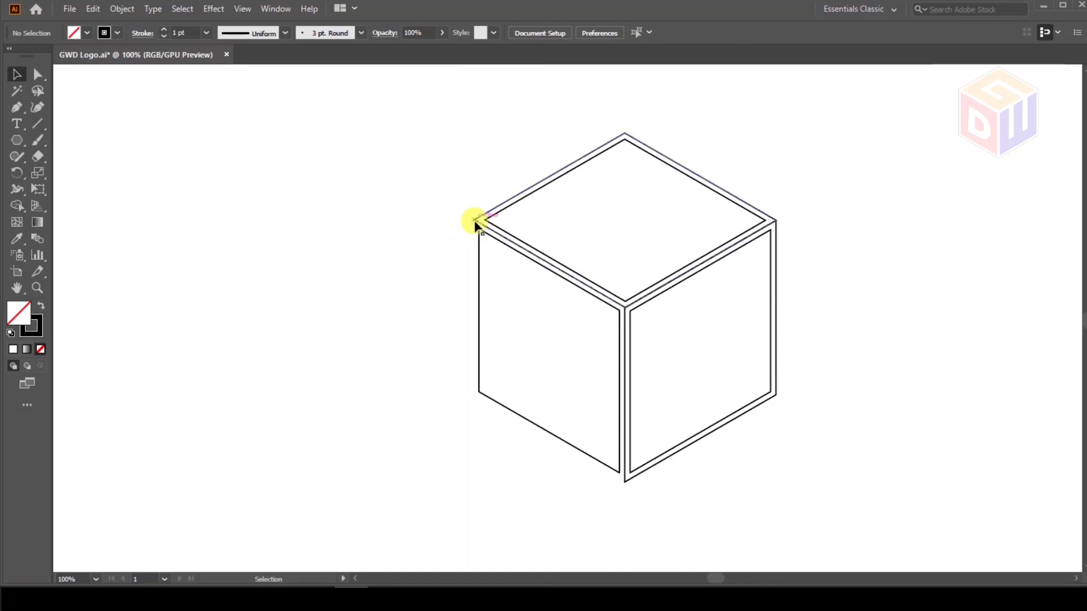
left_click_drag(474, 218, 412, 218)
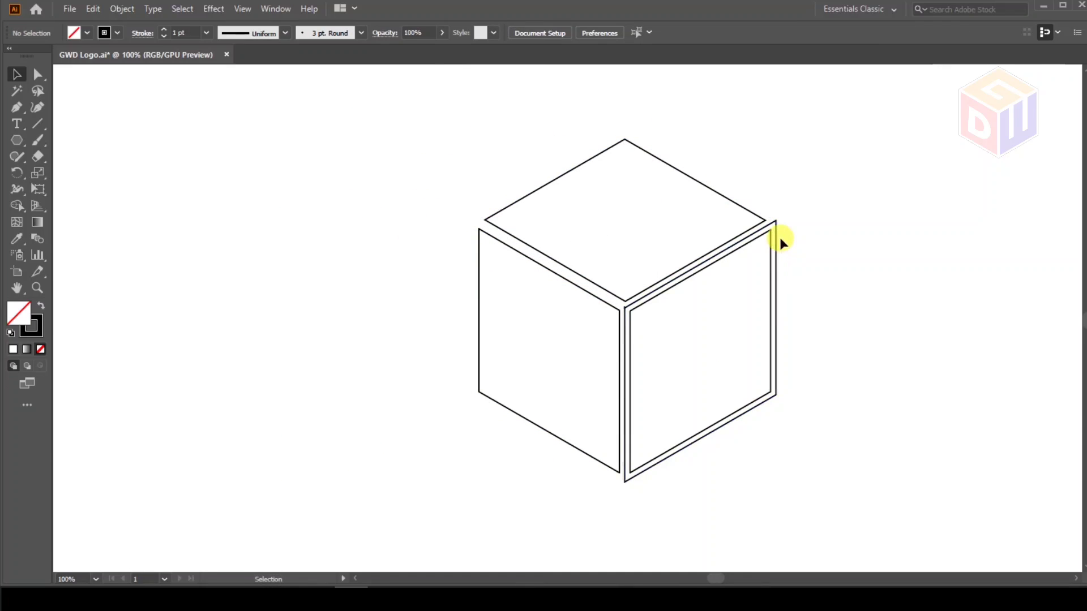
left_click(781, 237)
key("Delete")
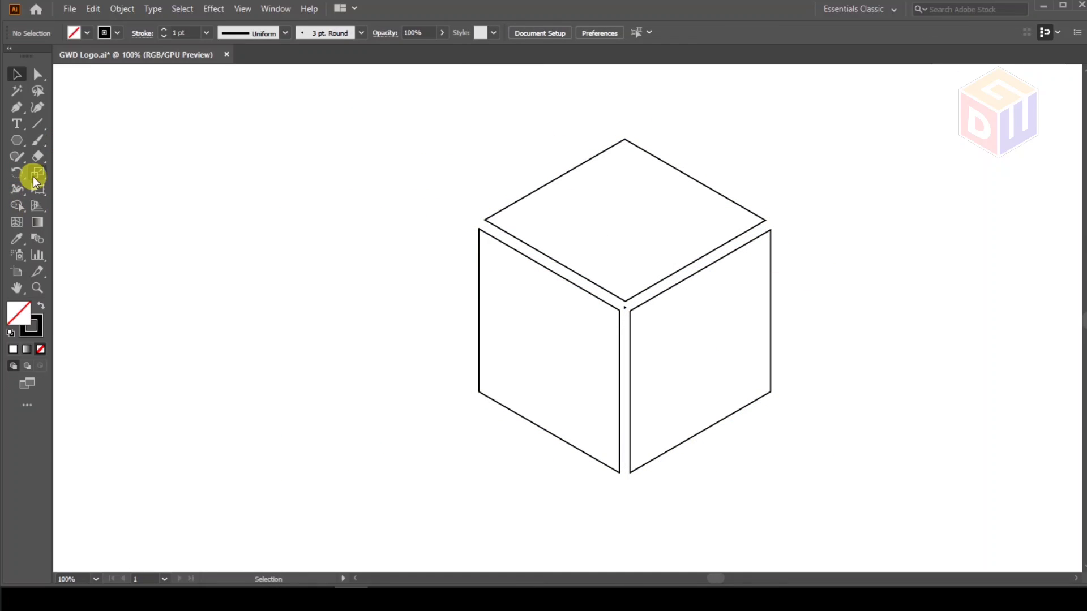
Step: Create a 100 px square rectangular grid with eight rows and columns beside the cube and enlarge it to about 169 px
left_click_drag(37, 120, 76, 172)
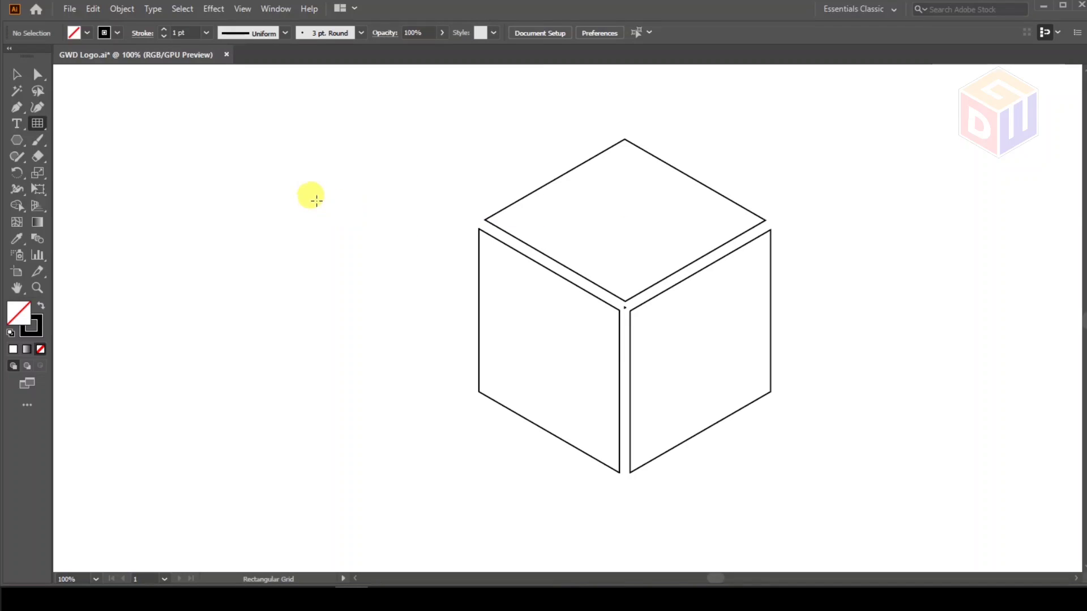
left_click(316, 200)
left_click(553, 439)
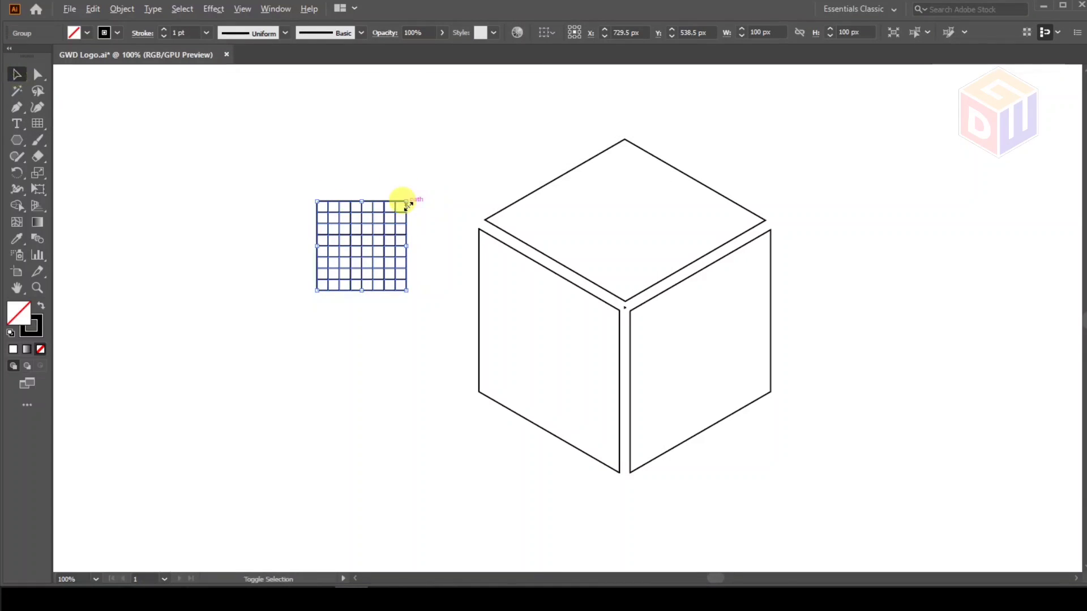
left_click_drag(408, 205, 437, 171)
left_click_drag(363, 222, 551, 292)
scroll(482, 307, "up", 5)
left_click_drag(474, 338, 456, 334)
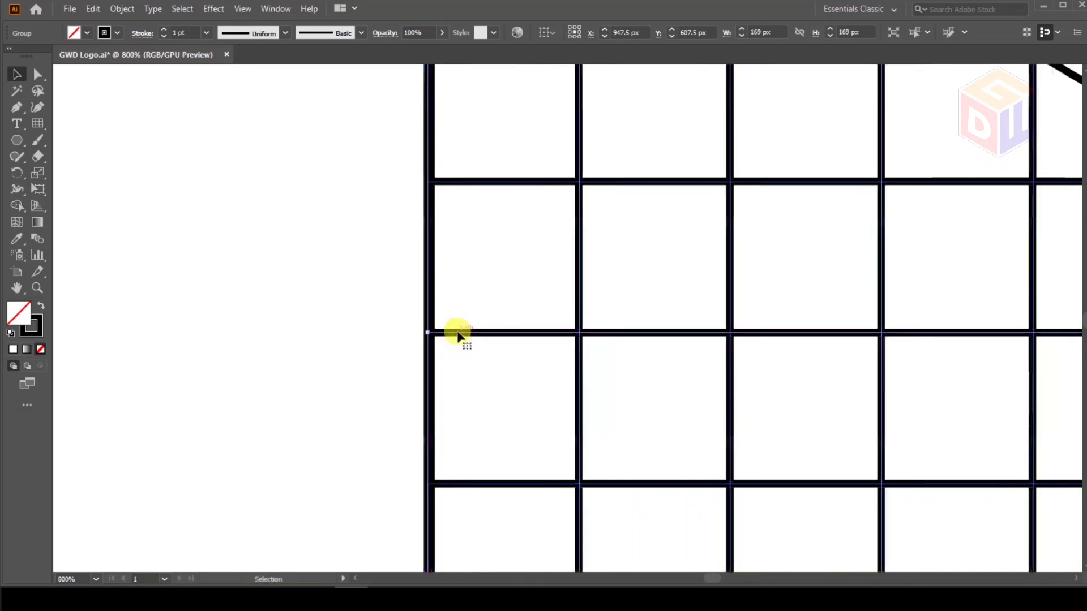
scroll(457, 334, "down", 5)
left_click_drag(553, 312, 205, 282)
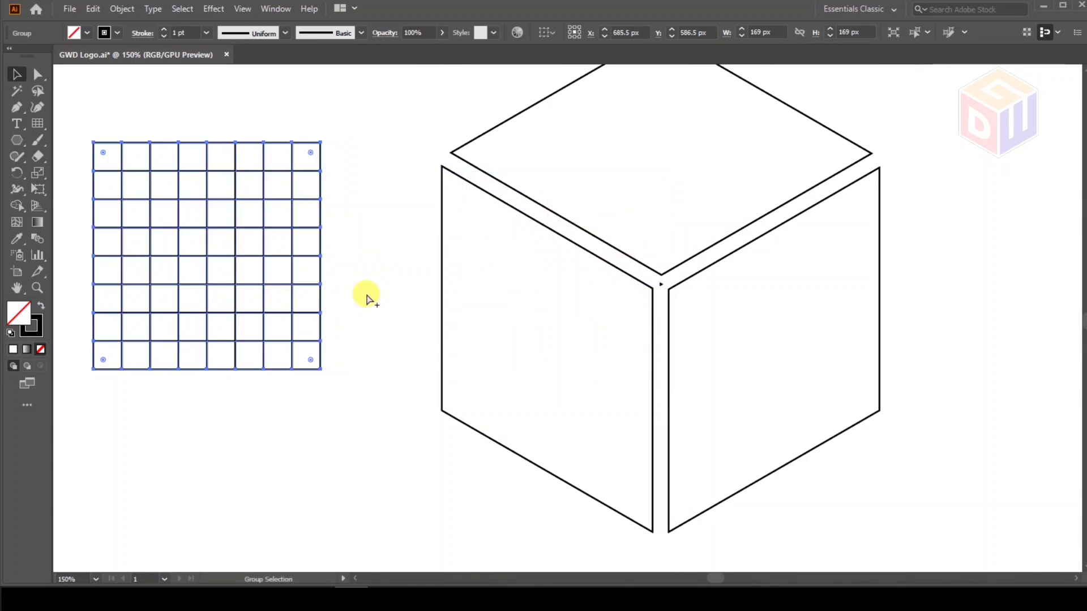
Step: Select the three cube faces and lock them
scroll(369, 297, "down", 2)
left_click_drag(368, 170, 606, 410)
left_click(122, 9)
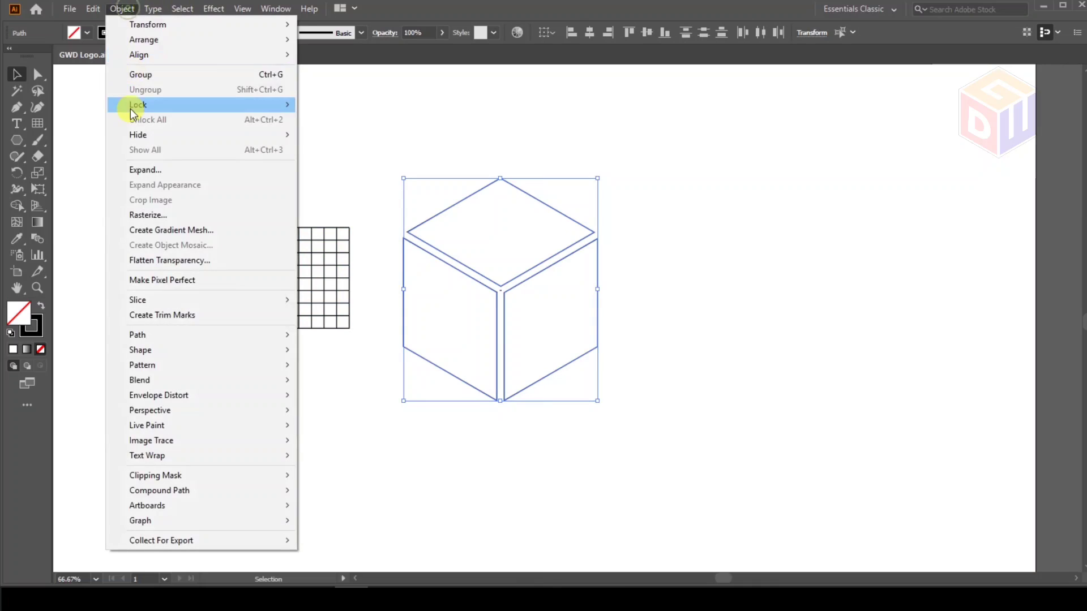
mouse_move(134, 106)
left_click(326, 104)
Step: Move the grid over the cube's left face, aligning its left edge with the face's left edge
left_click_drag(312, 242, 459, 259)
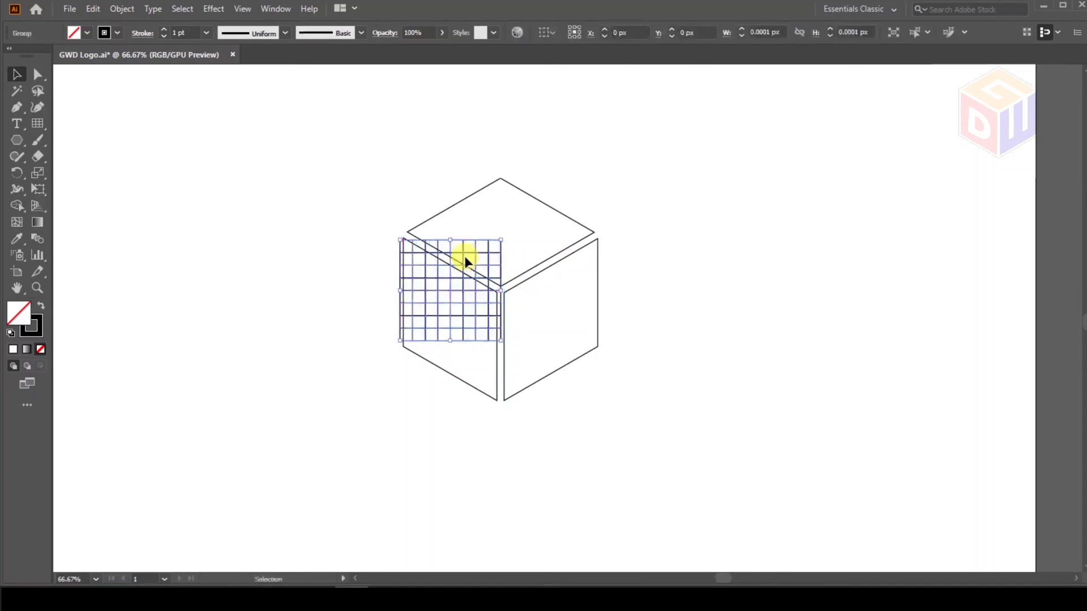
scroll(405, 272, "up", 5)
left_click_drag(406, 307, 406, 309)
scroll(405, 249, "down", 3)
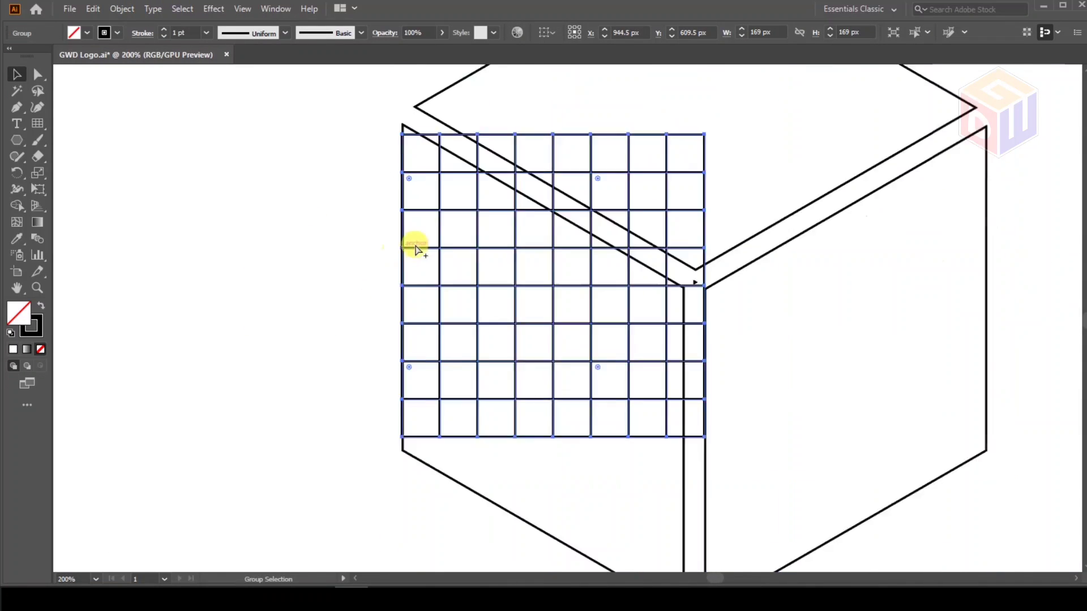
Step: Free-distort the grid's two bottom corners onto the lower corners of the cube's left face
left_click(39, 192)
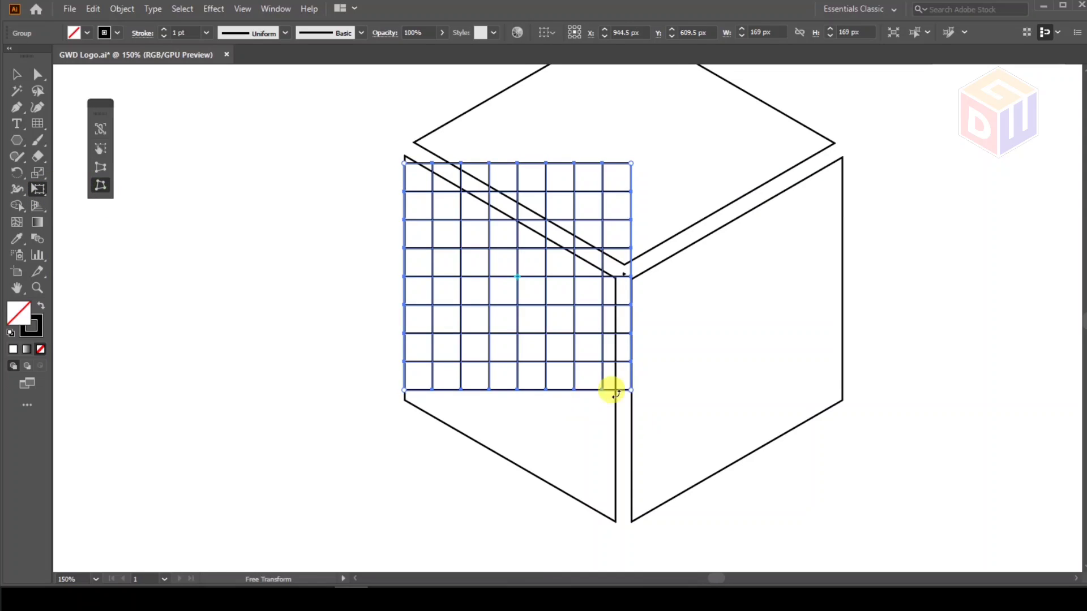
left_click_drag(631, 391, 616, 520)
key("v")
scroll(400, 397, "up", 6)
key("e")
left_click_drag(429, 334, 431, 417)
scroll(400, 398, "down", 6)
scroll(633, 184, "up", 2)
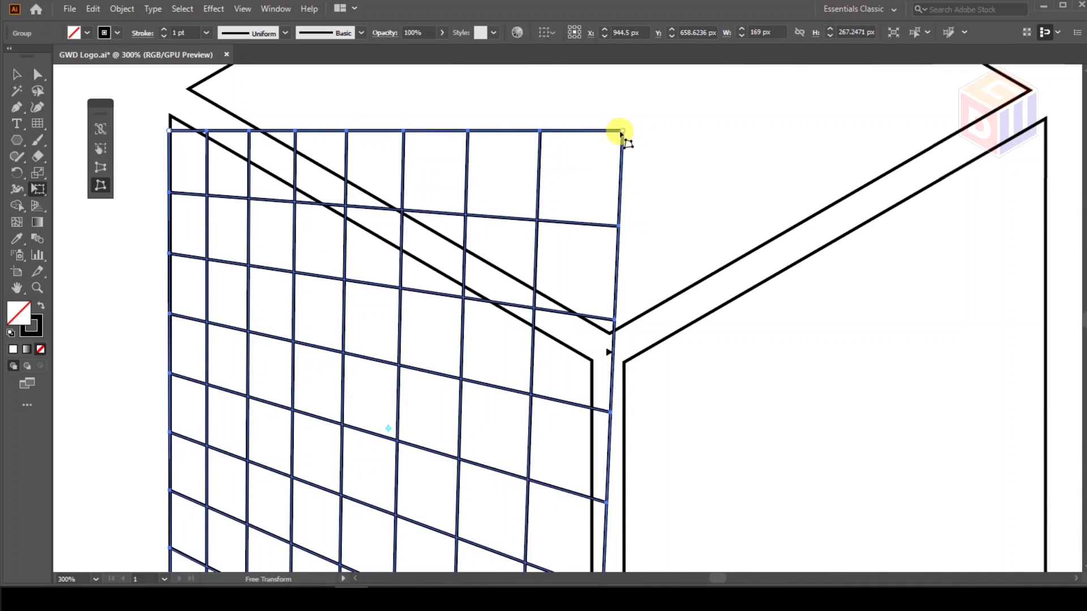
Step: Free-distort the grid's two top corners onto the upper corners of the cube's left face
left_click_drag(622, 131, 593, 361)
scroll(215, 185, "up", 4)
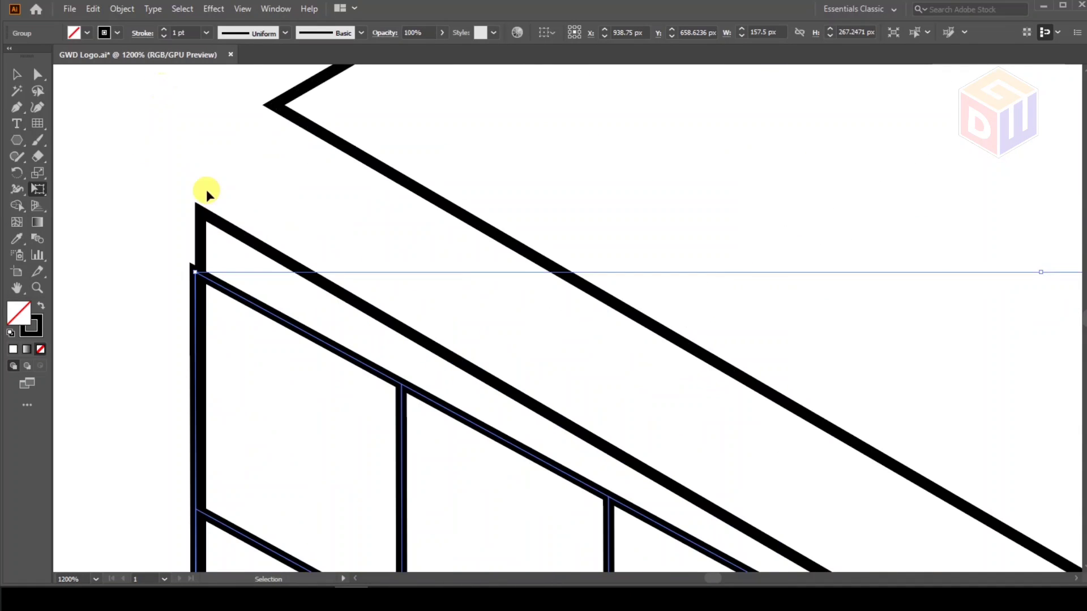
left_click_drag(195, 273, 202, 214)
scroll(339, 138, "down", 6)
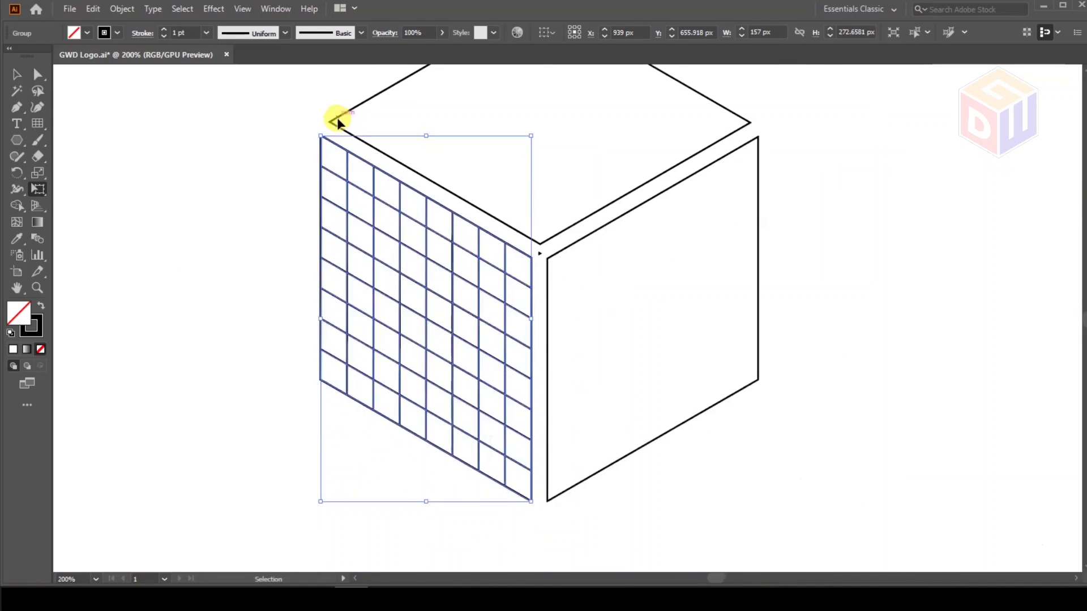
Step: Create a reflected copy of the left face's grid across the horizontal axis
right_click(430, 233)
mouse_move(471, 381)
left_click(595, 433)
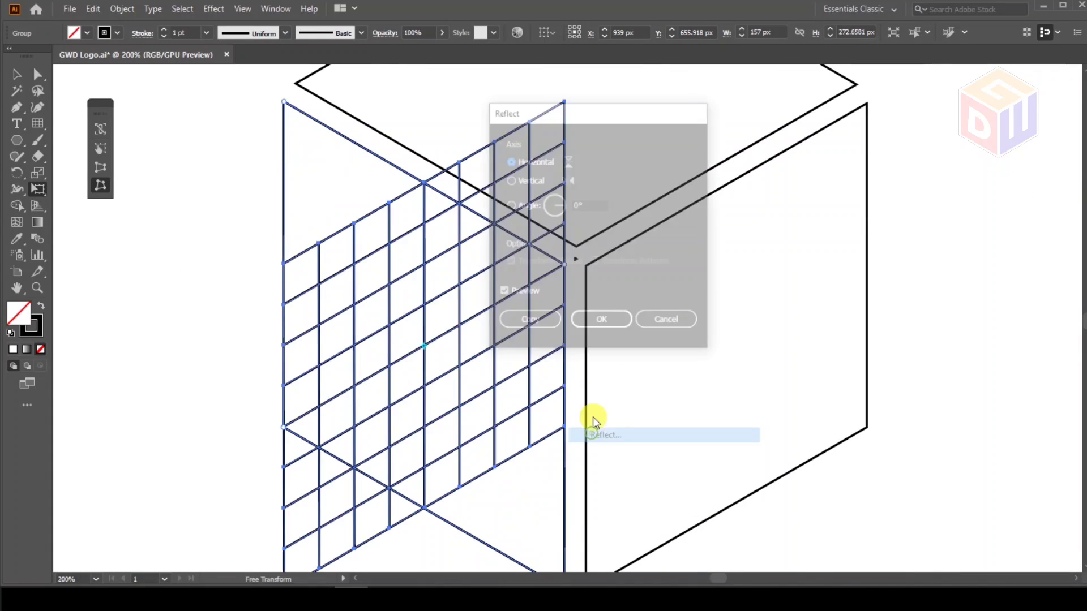
left_click(537, 323)
left_click_drag(460, 325, 698, 320)
key("ctrl+z")
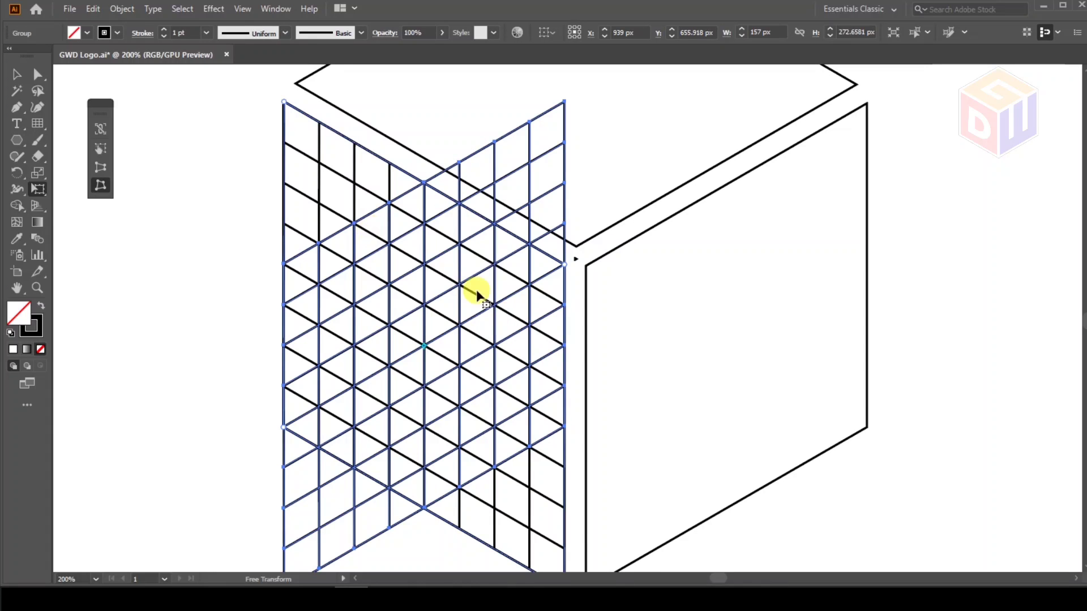
left_click_drag(458, 309, 586, 305)
key("ctrl+z")
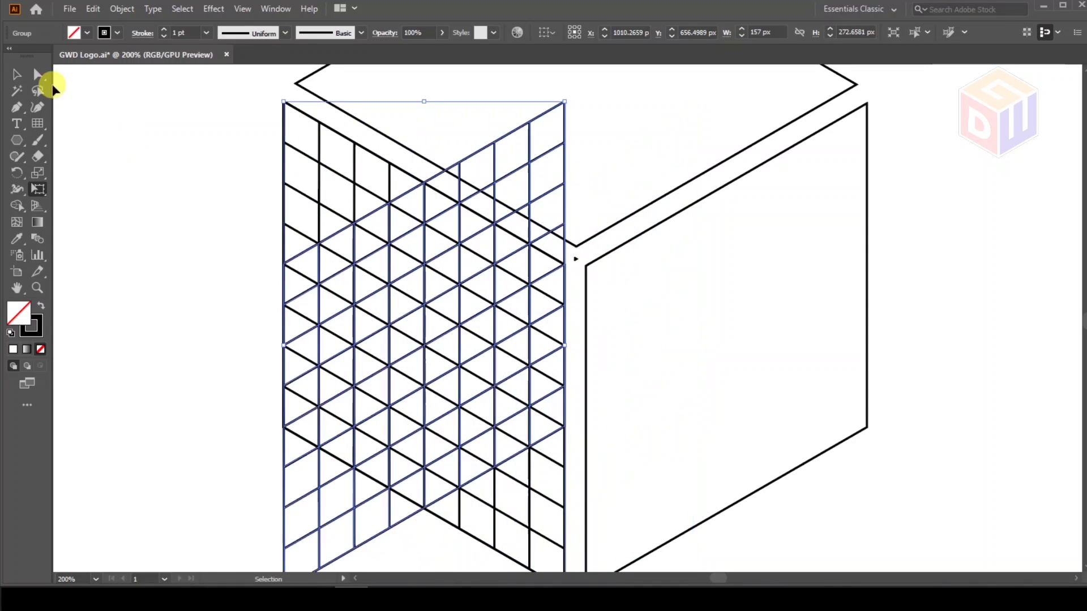
Step: Move the reflected grid copy onto the cube's right face
left_click(18, 74)
left_click(149, 173)
left_click_drag(405, 194, 711, 198)
scroll(722, 243, "down", 3)
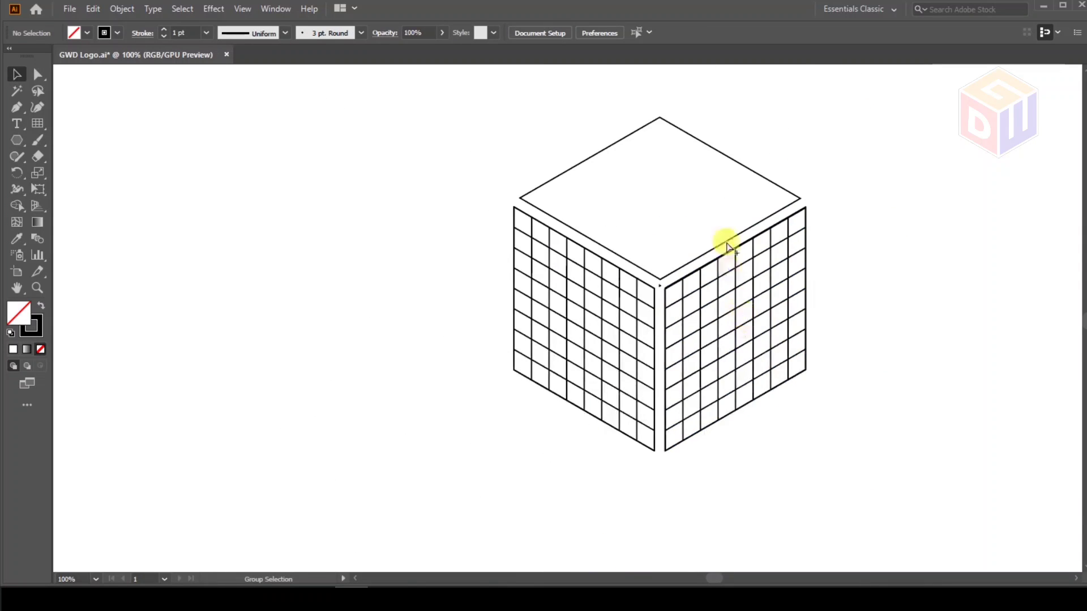
Step: Duplicate the right face's grid, rotate the copy to match the top face and position it there
scroll(725, 281, "down", 1)
left_click_drag(732, 285, 679, 199)
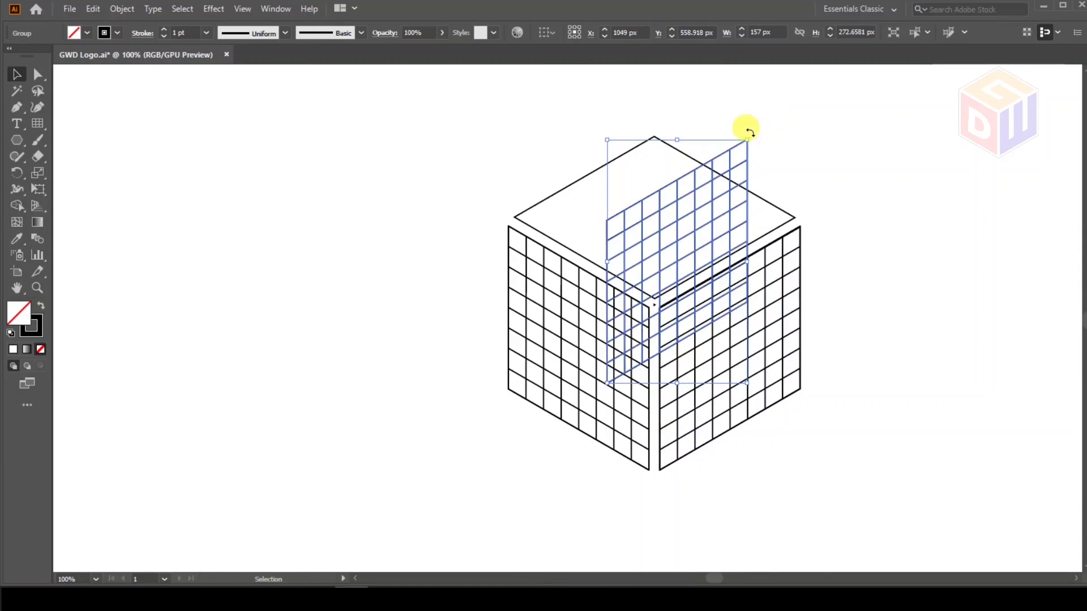
left_click_drag(750, 134, 490, 257)
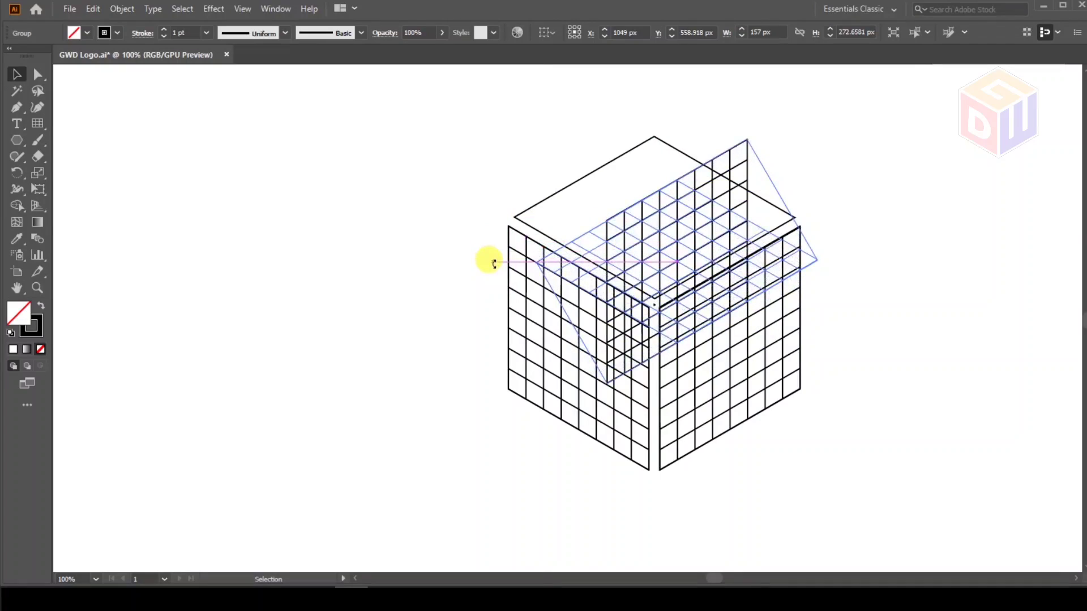
left_click_drag(655, 266, 630, 223)
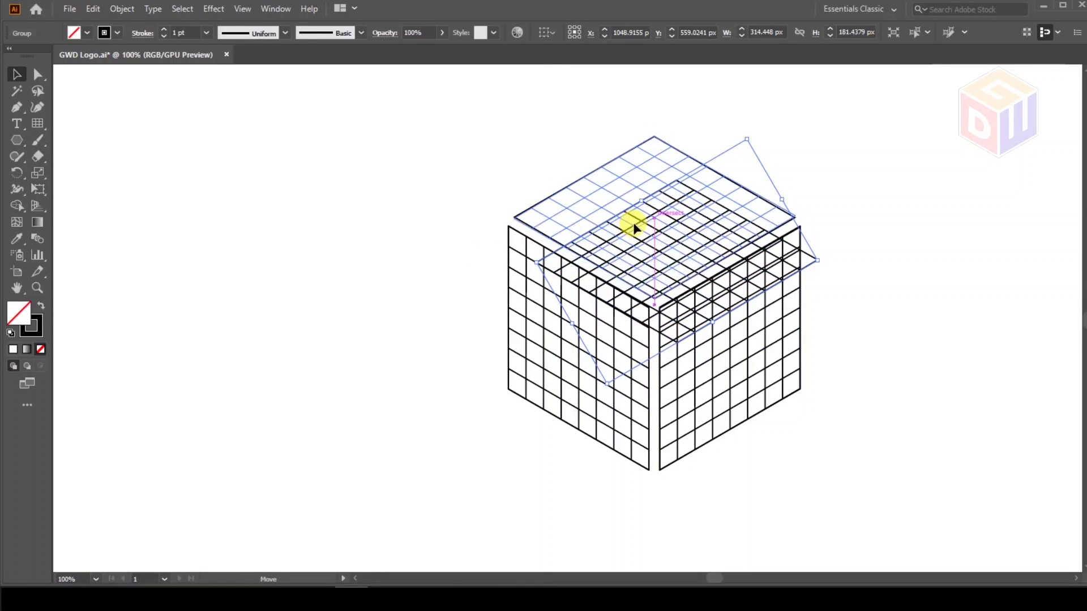
Step: Fine-tune the top face's grid so its left and right corners line up with the corners of the face outline
left_click(465, 175)
scroll(651, 242, "up", 2)
scroll(498, 226, "up", 4)
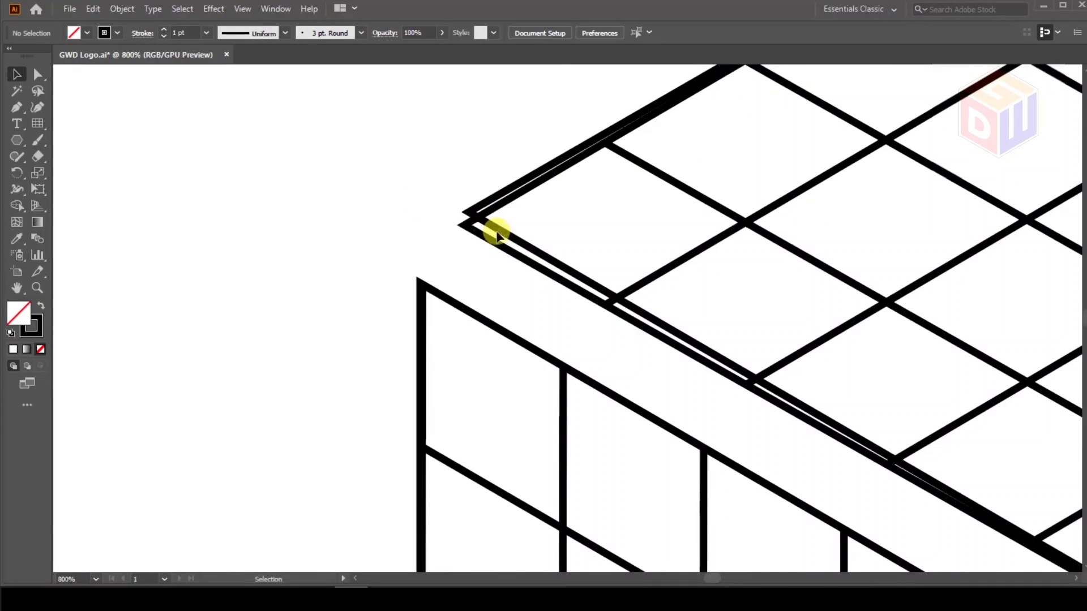
left_click_drag(471, 228, 477, 219)
scroll(420, 188, "down", 5)
scroll(843, 202, "up", 5)
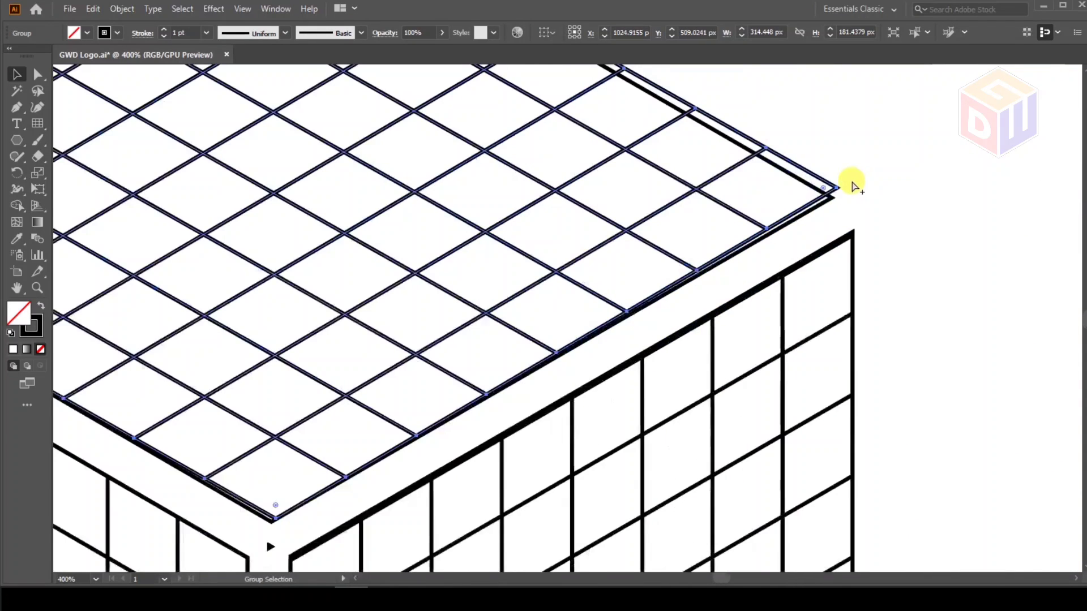
left_click_drag(823, 187, 825, 189)
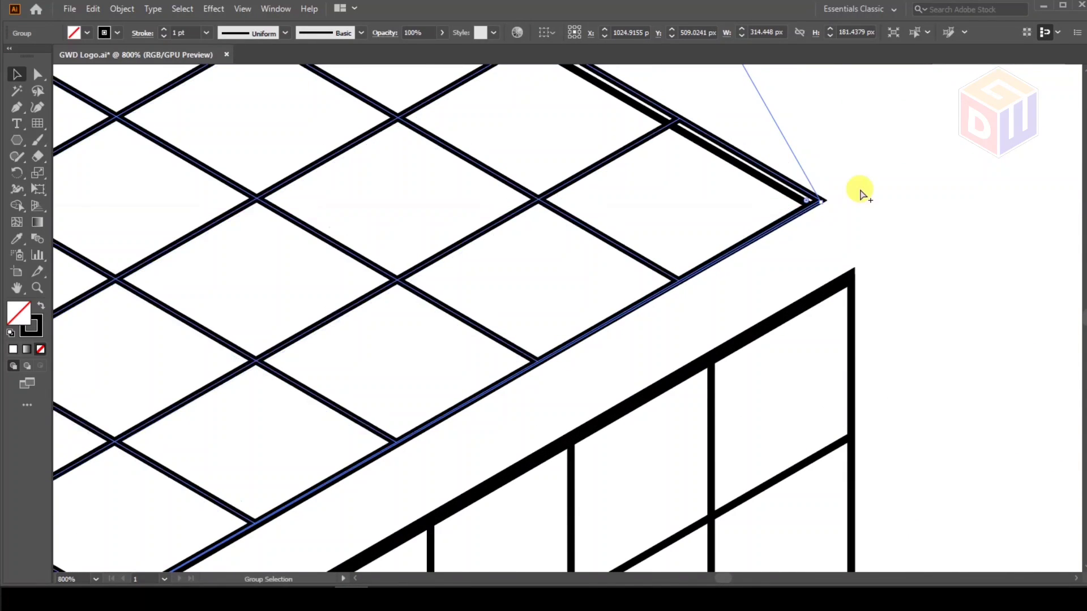
scroll(861, 187, "down", 5)
left_click(356, 167)
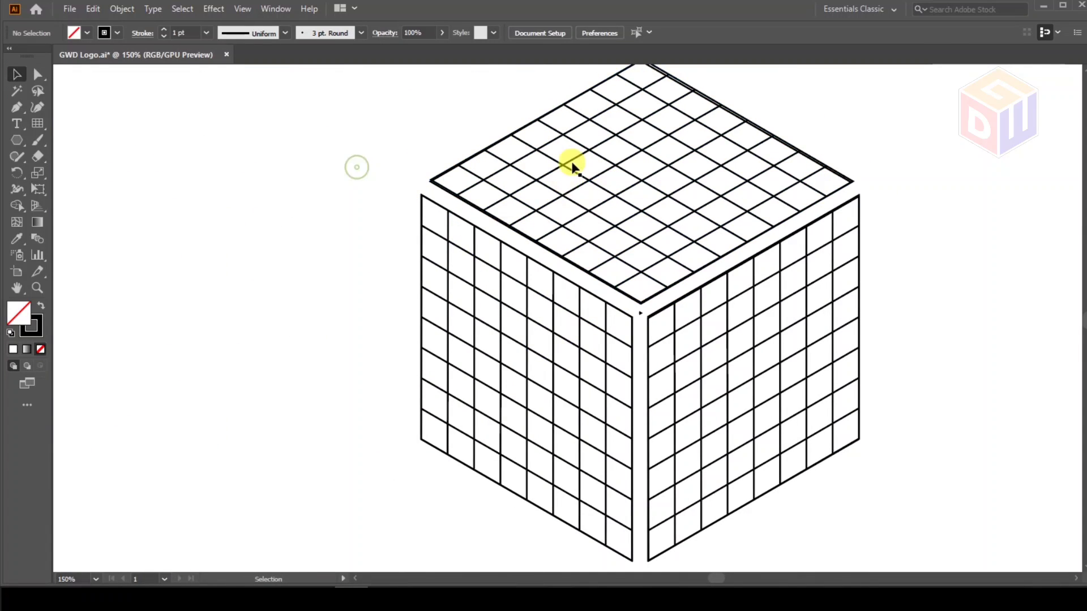
Step: Hide the grids on all three cube faces, leaving only the original face outlines
scroll(578, 165, "down", 1)
left_click(584, 165)
left_click(559, 355, "shift")
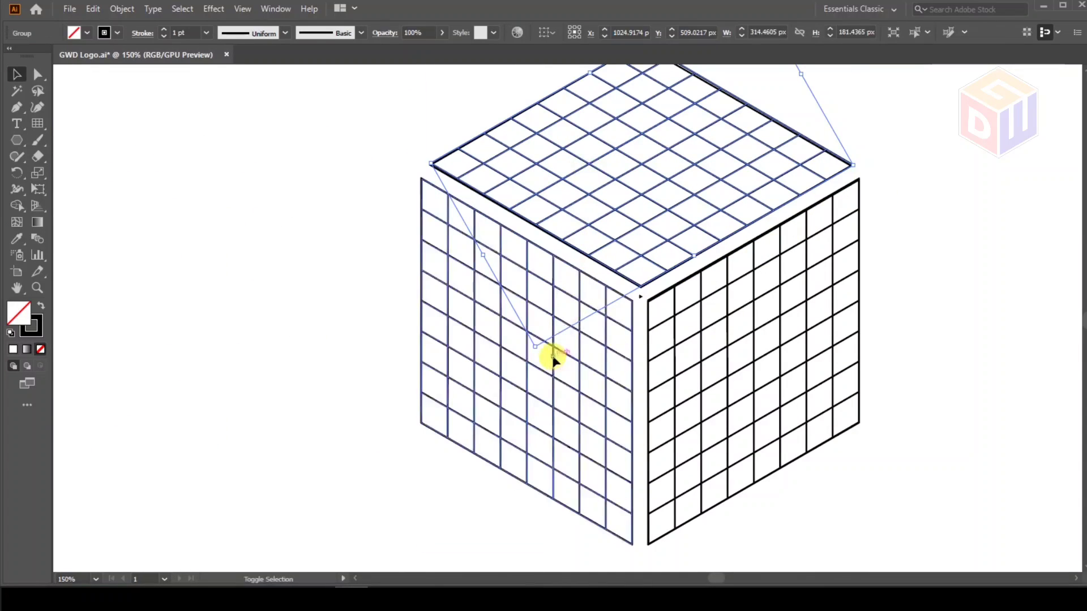
left_click(678, 343, "shift")
key("ctrl+3")
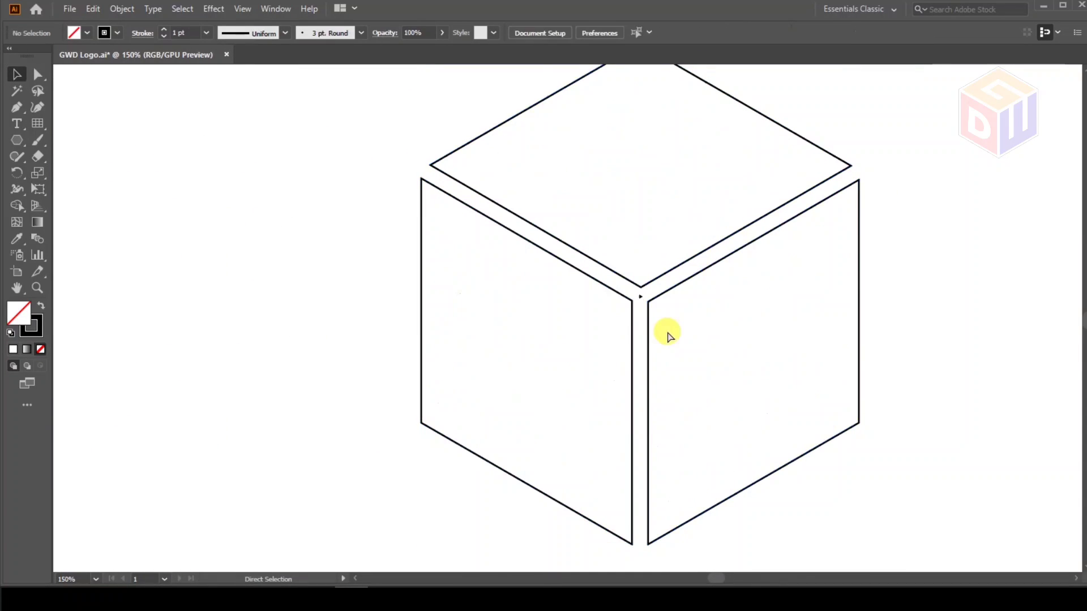
Step: Delete the original cube face outlines and bring the three hidden grids back
left_click(110, 10)
left_click(132, 113)
left_click_drag(279, 114, 830, 463)
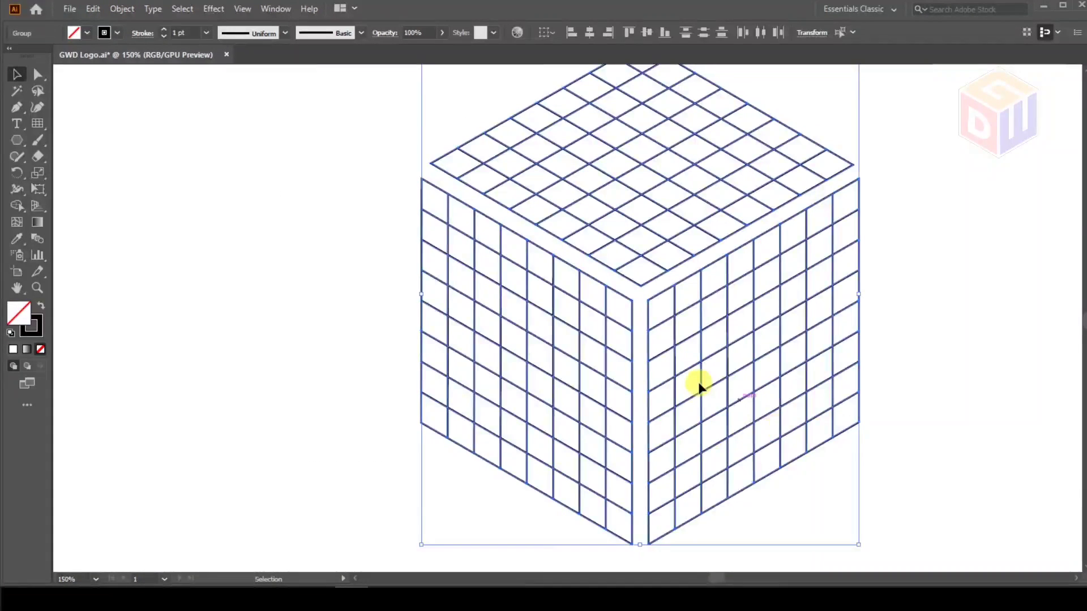
left_click(332, 255)
key("v")
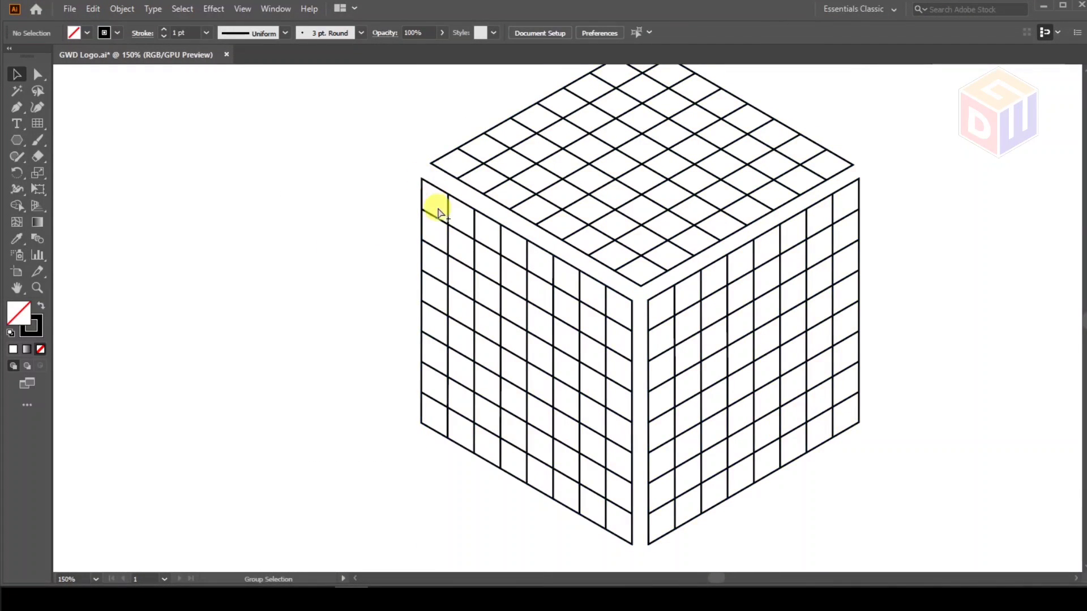
Step: Select all three grids, activate the Shape Builder tool and set the fill to black
key("ctrl+1")
left_click_drag(381, 92, 745, 371)
left_click_drag(20, 203, 70, 205)
left_click(86, 33)
left_click(33, 56)
left_click(220, 123)
Step: Merge the top face's cells into a black letter G with two-cell-thick strokes, leaving a one-cell-wide gap inside
scroll(592, 97, "up", 1)
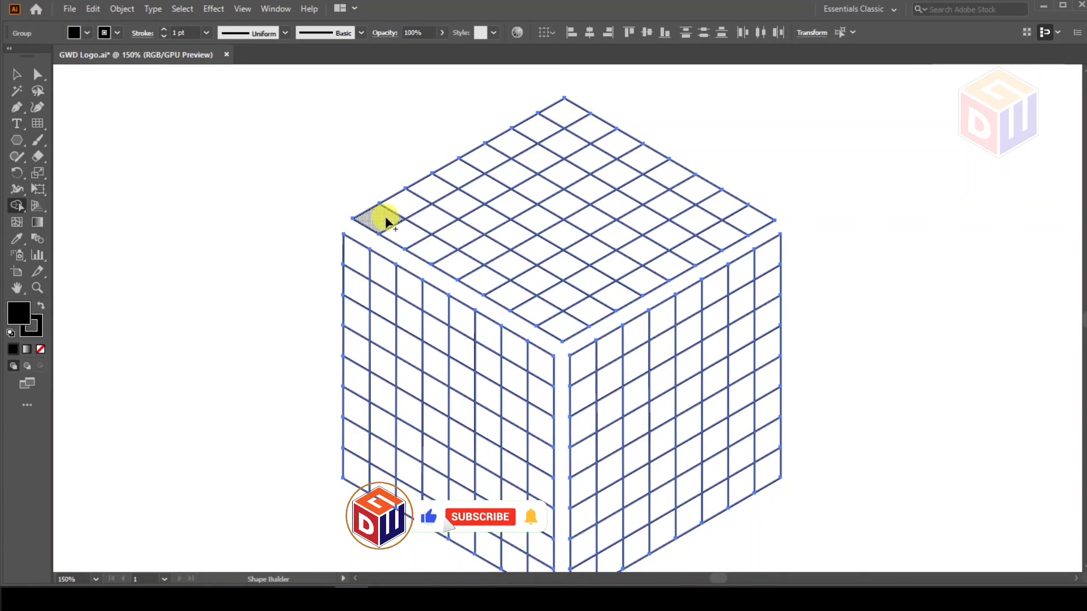
mouse_move(384, 217)
left_mouse_down()
mouse_move(555, 112)
mouse_move(574, 123)
left_mouse_up()
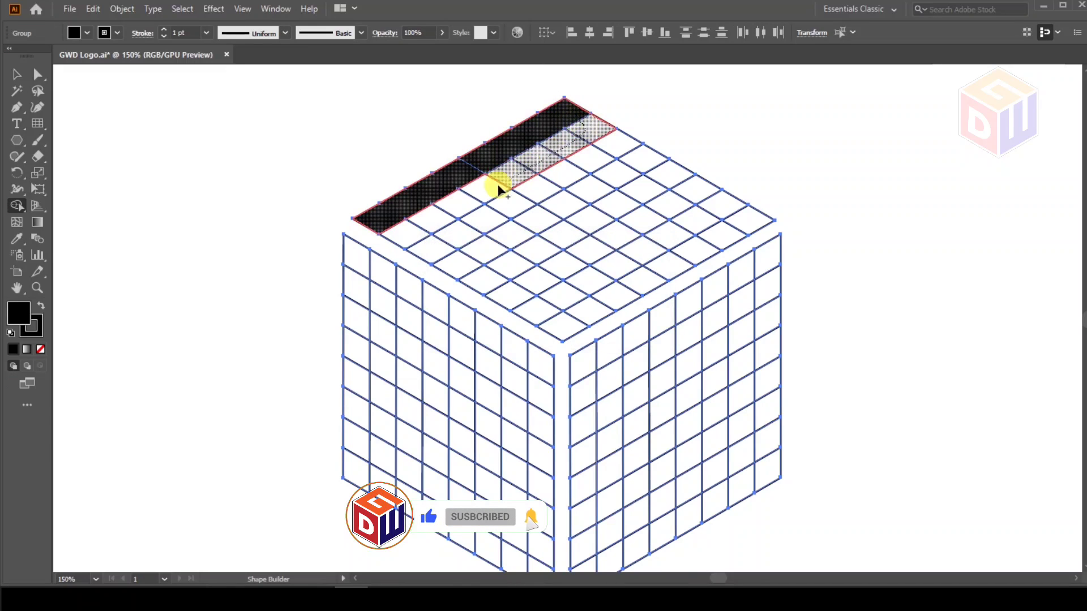
left_click_drag(417, 227, 410, 230)
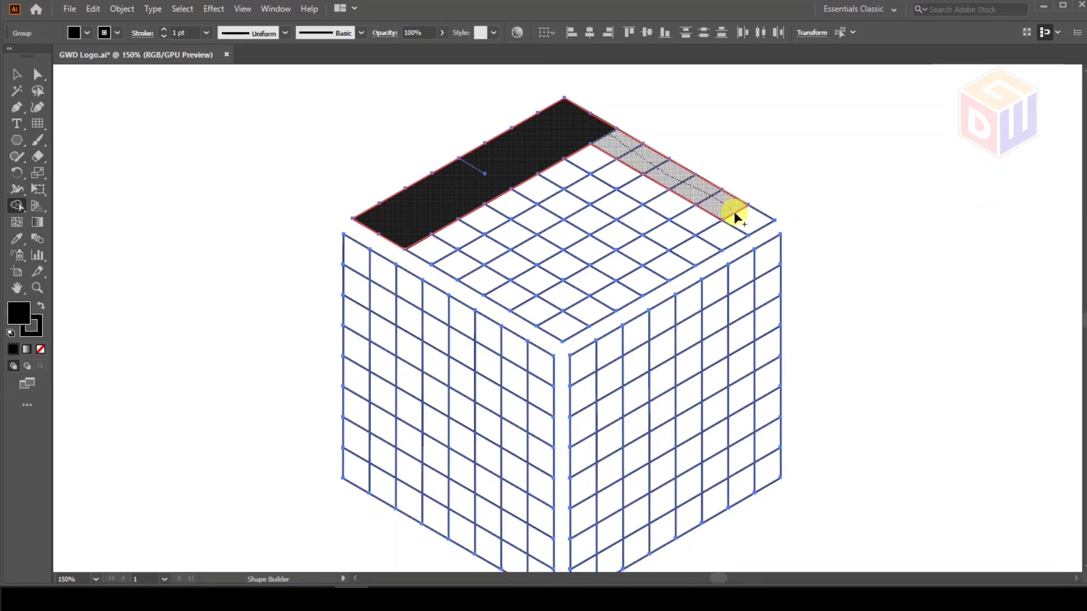
left_click_drag(581, 153, 577, 157)
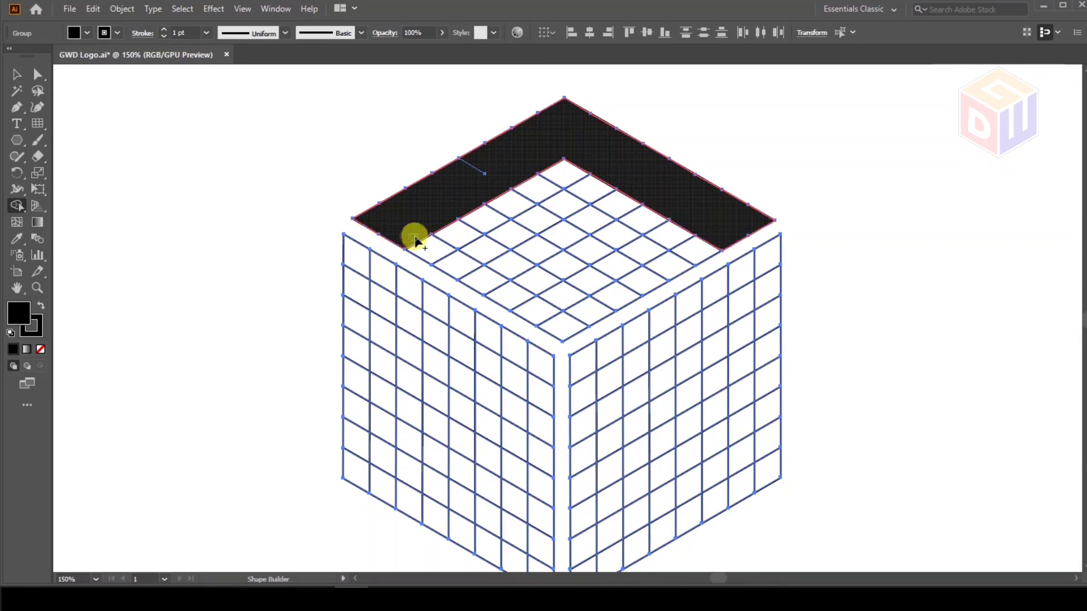
left_click_drag(554, 317, 558, 320)
mouse_move(444, 223)
left_mouse_down()
mouse_move(559, 291)
mouse_move(578, 318)
left_mouse_up()
mouse_move(635, 283)
left_mouse_down()
mouse_move(572, 234)
mouse_move(578, 225)
left_mouse_up()
left_click_drag(661, 263, 670, 267)
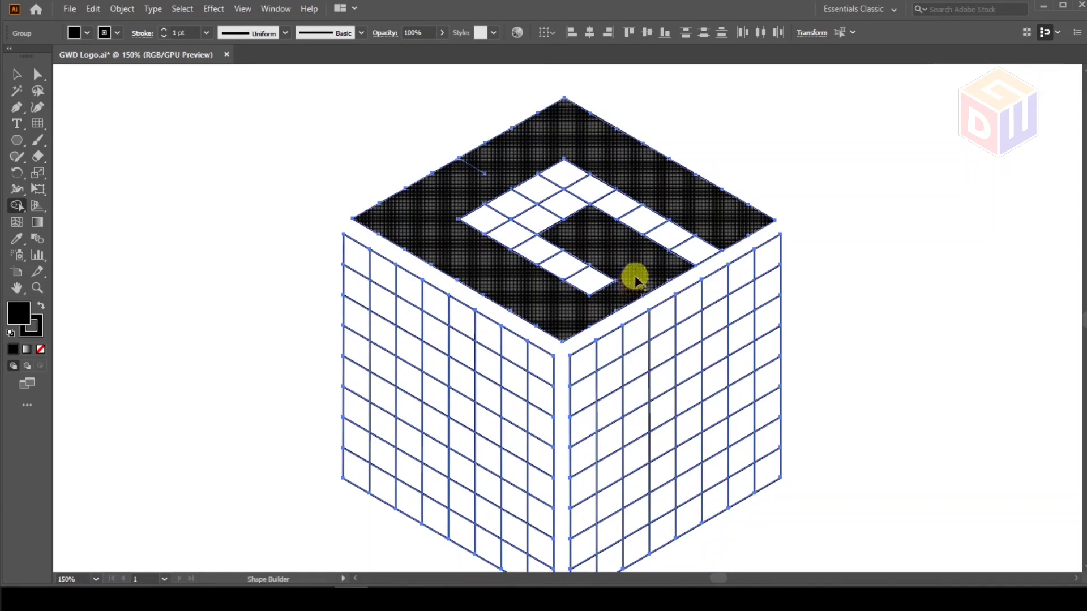
left_click_drag(545, 219, 565, 207)
Step: Merge the right face's cells into a black letter W, leaving two one-cell-wide vertical gaps open at the top
scroll(527, 150, "down", 1)
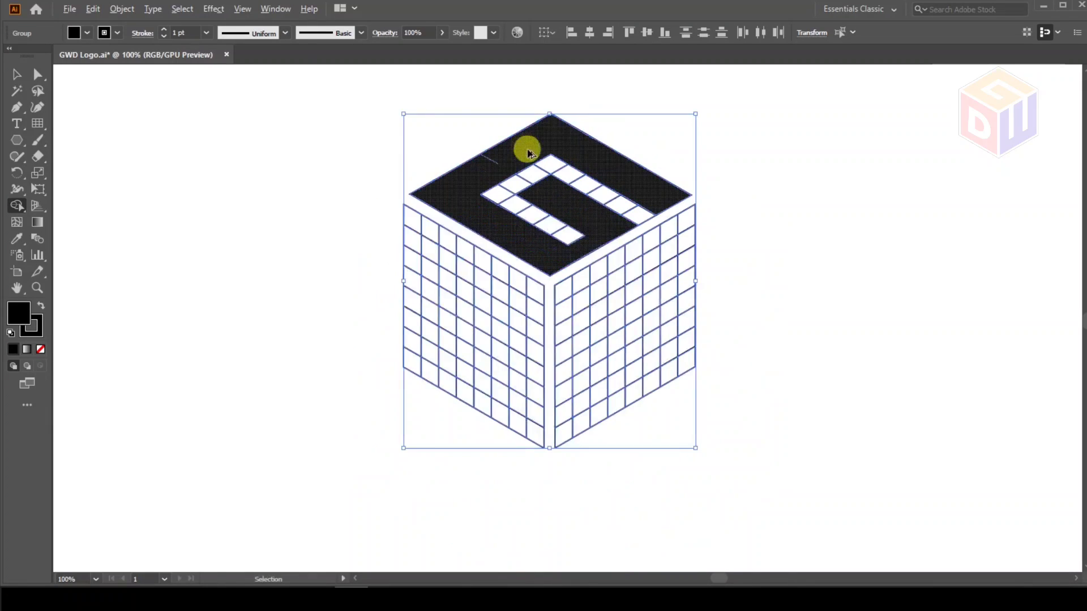
scroll(582, 245, "up", 1)
scroll(585, 212, "down", 1)
scroll(449, 315, "up", 1)
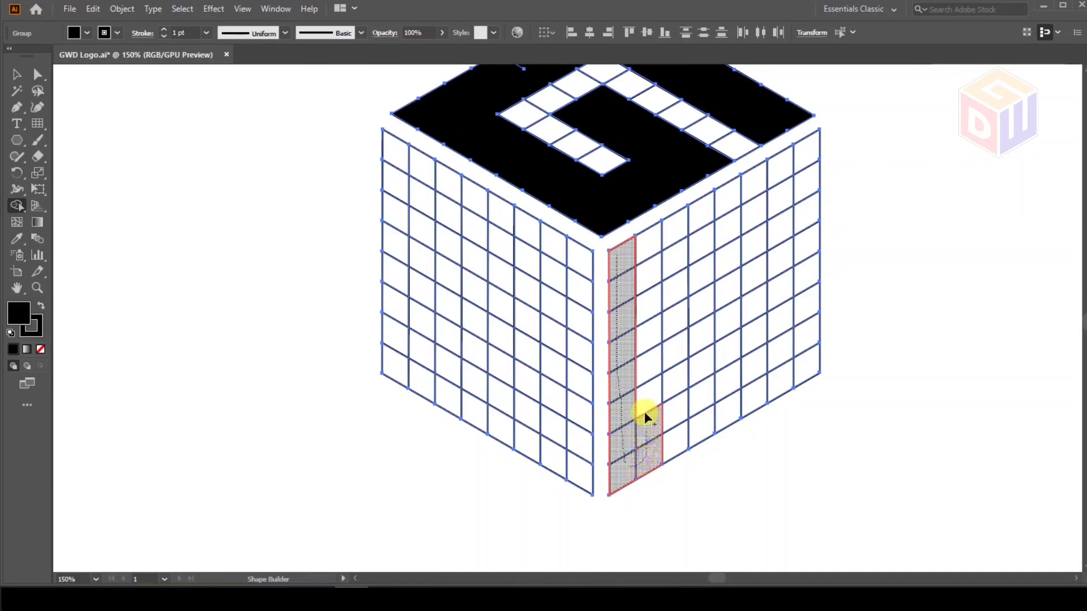
left_click_drag(635, 259, 635, 260)
mouse_move(713, 198)
left_mouse_down()
mouse_move(706, 381)
mouse_move(727, 388)
mouse_move(720, 198)
left_mouse_up()
mouse_move(775, 169)
left_mouse_down()
mouse_move(784, 379)
mouse_move(805, 344)
mouse_move(798, 186)
left_mouse_up()
left_click_drag(655, 447, 788, 378)
left_click_drag(661, 408, 670, 417)
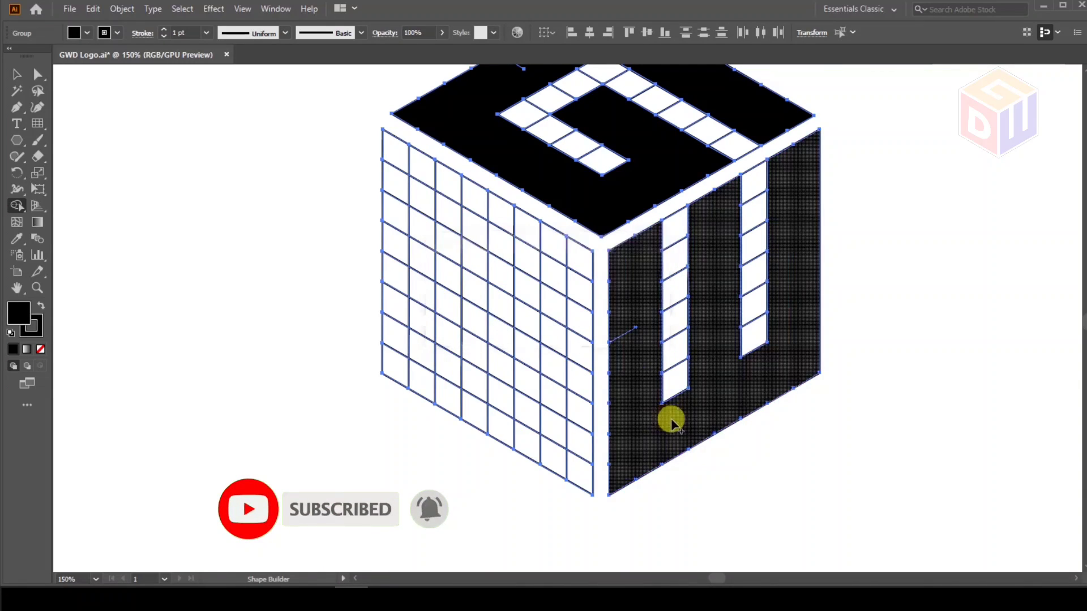
Step: Merge the left face's two leftmost cell columns and its outer top, right and bottom cells into one black frame
scroll(651, 421, "down", 1)
scroll(510, 352, "up", 1)
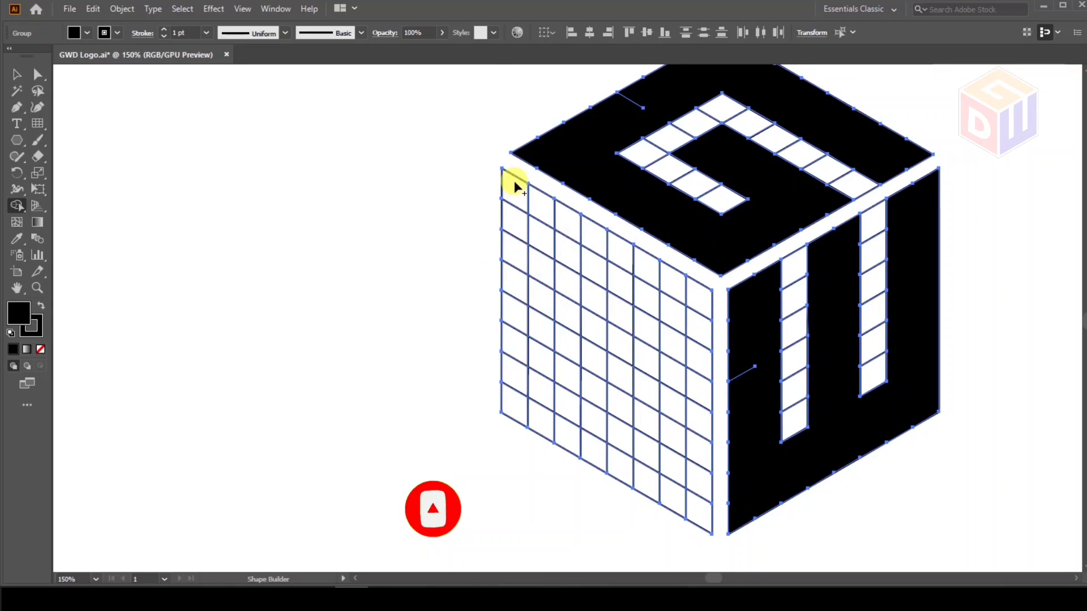
left_click_drag(514, 194, 511, 321)
mouse_move(541, 399)
left_mouse_down()
mouse_move(538, 211)
mouse_move(603, 235)
left_mouse_up()
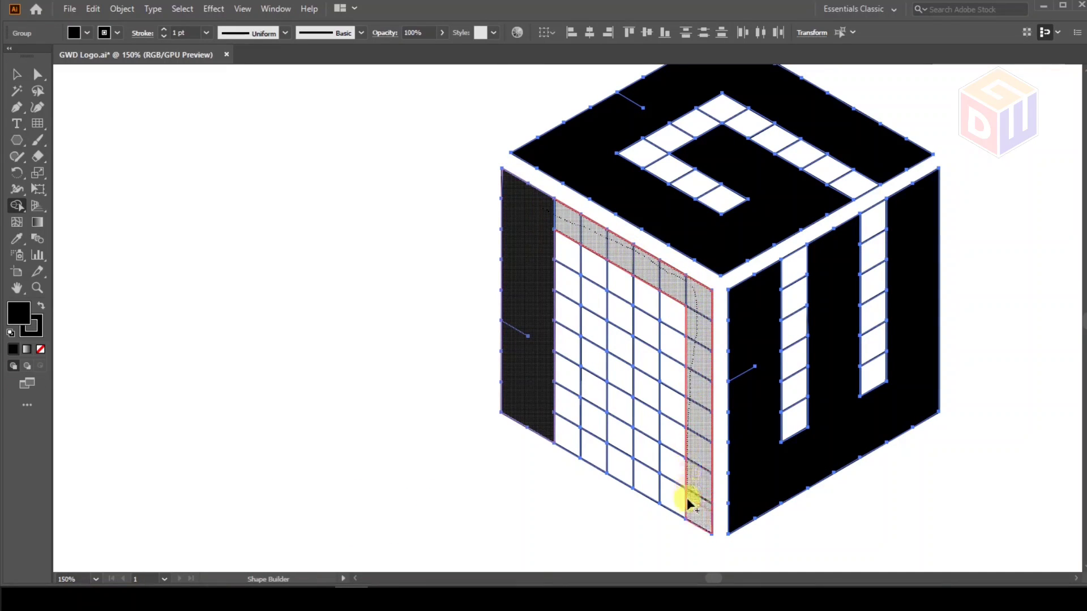
left_click_drag(687, 498, 693, 512)
left_click_drag(550, 435, 602, 459)
left_click_drag(686, 498, 687, 499)
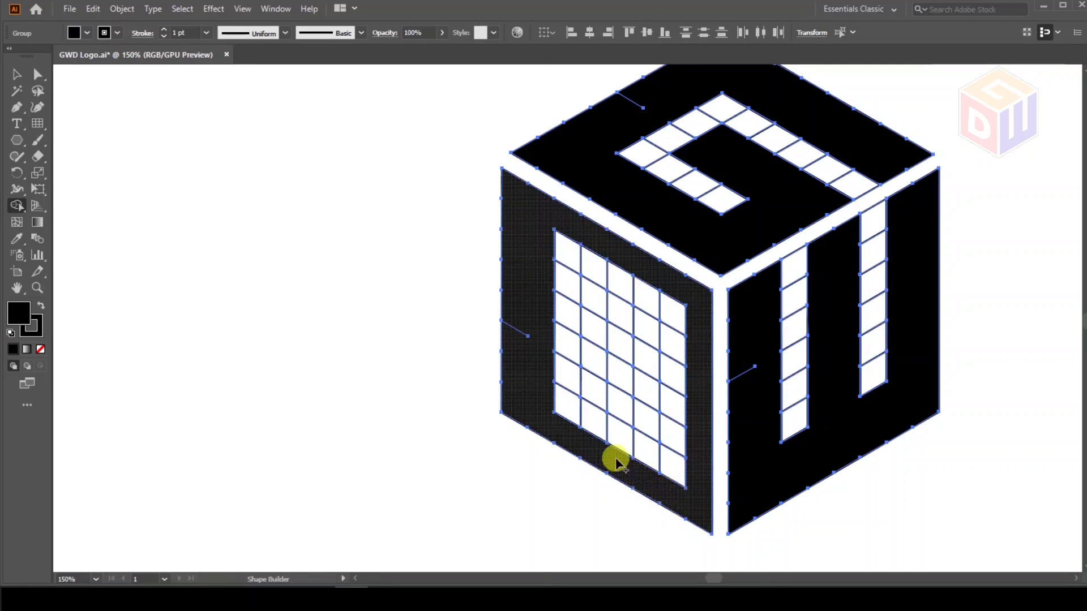
Step: Thicken the left face's black frame to two cells on every side, leaving a four-by-four cell opening, and clear the selection
left_click_drag(540, 398, 686, 472)
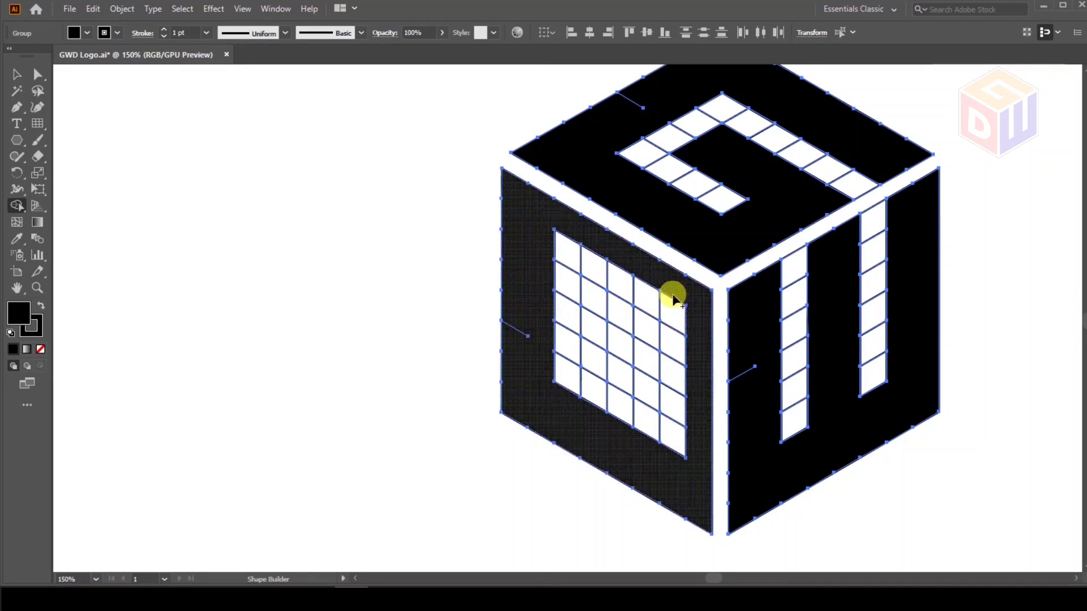
left_click_drag(669, 296, 671, 447)
mouse_move(559, 241)
left_mouse_down()
mouse_move(594, 233)
mouse_move(664, 301)
left_mouse_up()
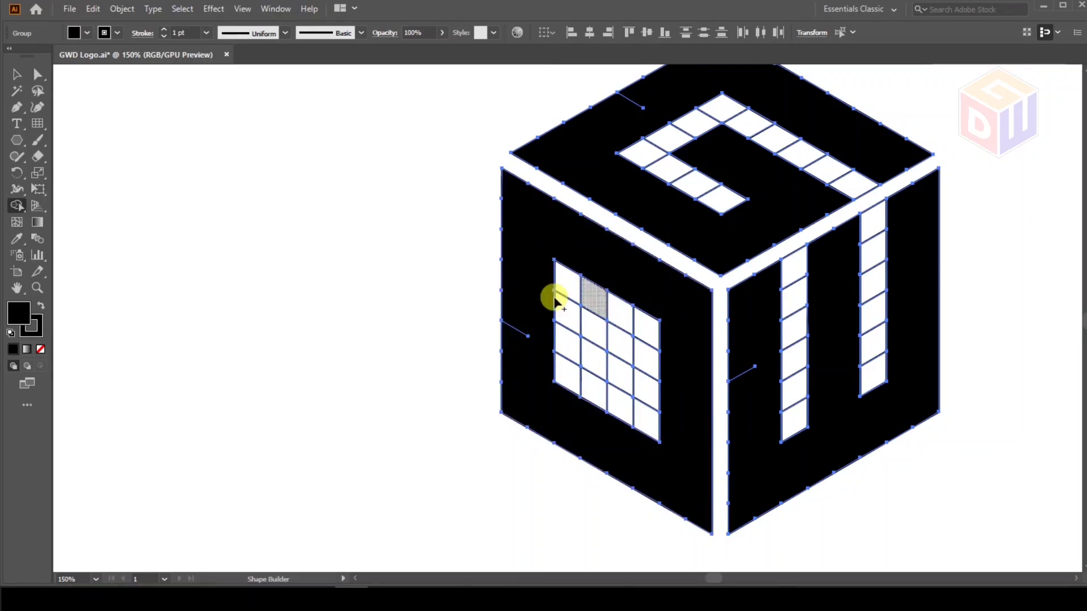
left_click(17, 74)
left_click(461, 70)
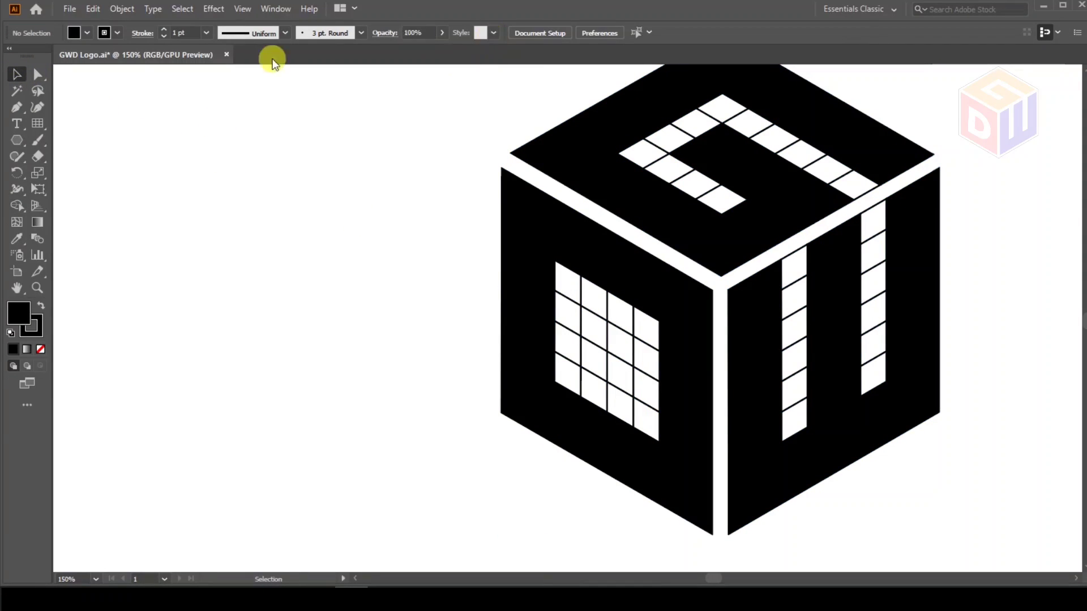
Step: Add a letter D in Gotham-Black, enlarge it to about 119 pt and place it over the left face's opening
left_click(16, 126)
left_click(245, 164)
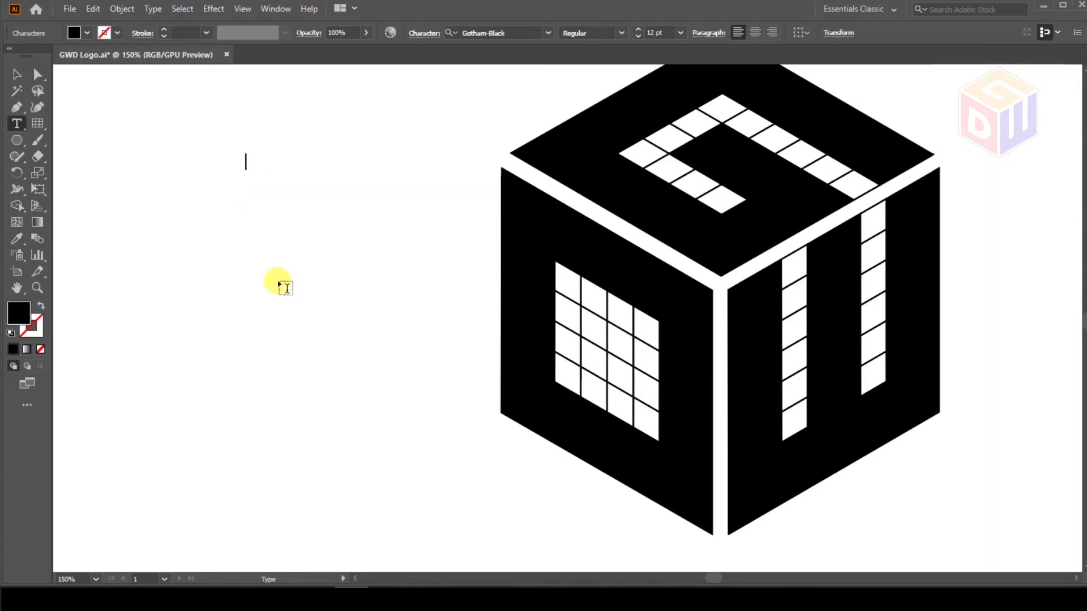
left_click(14, 74)
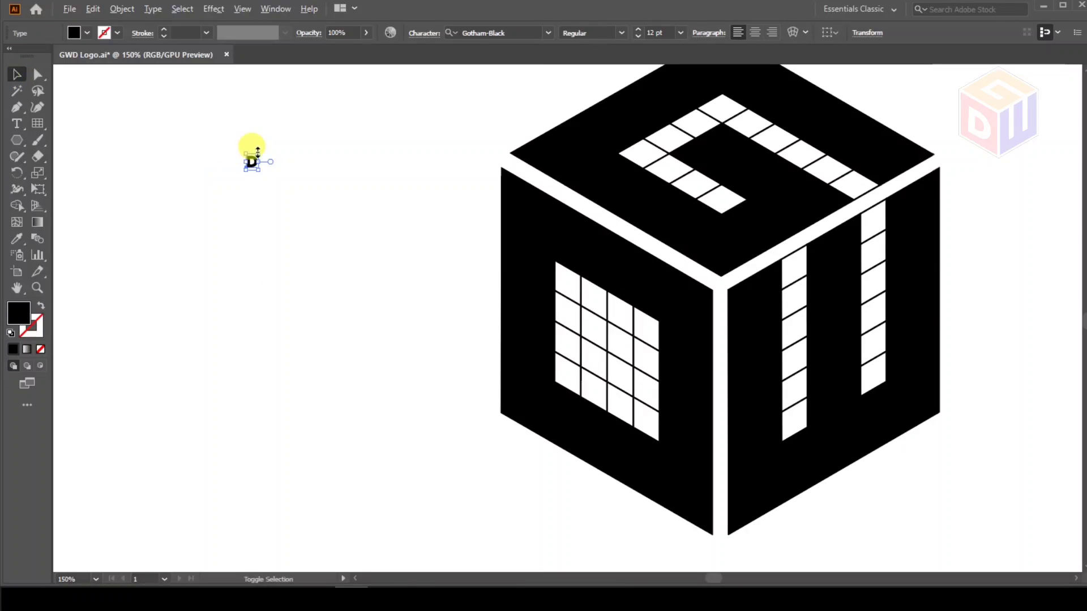
left_click_drag(255, 150, 313, 80)
left_click_drag(293, 138, 644, 299)
scroll(612, 279, "up", 3)
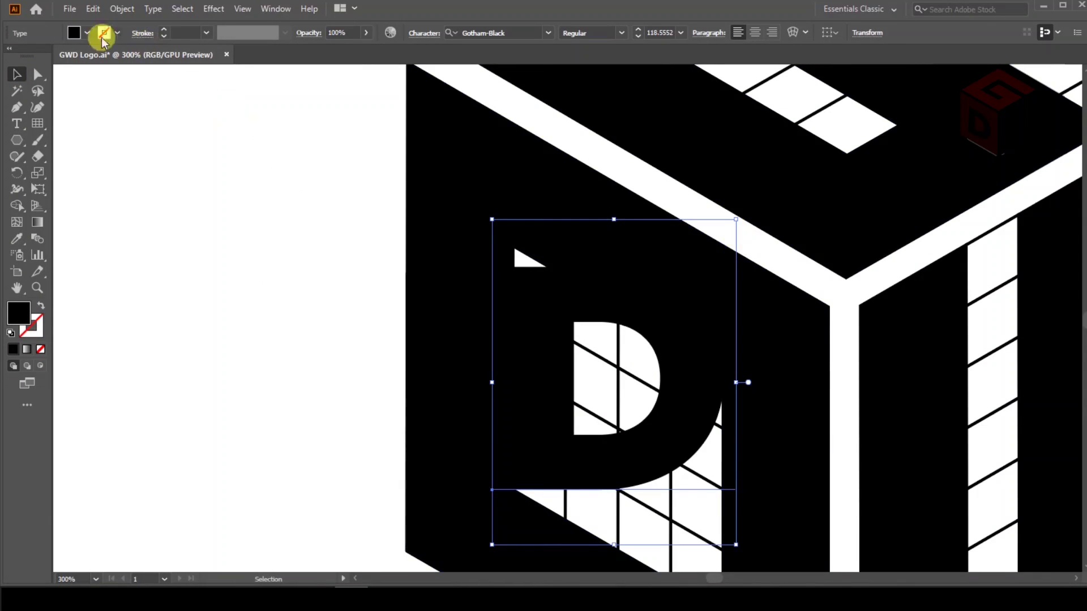
Step: Fill the letter D with red and enlarge it to about 126 pt to span the left face's opening
left_click(102, 39)
left_click(34, 54)
left_click_drag(736, 219, 754, 198)
scroll(610, 243, "down", 2)
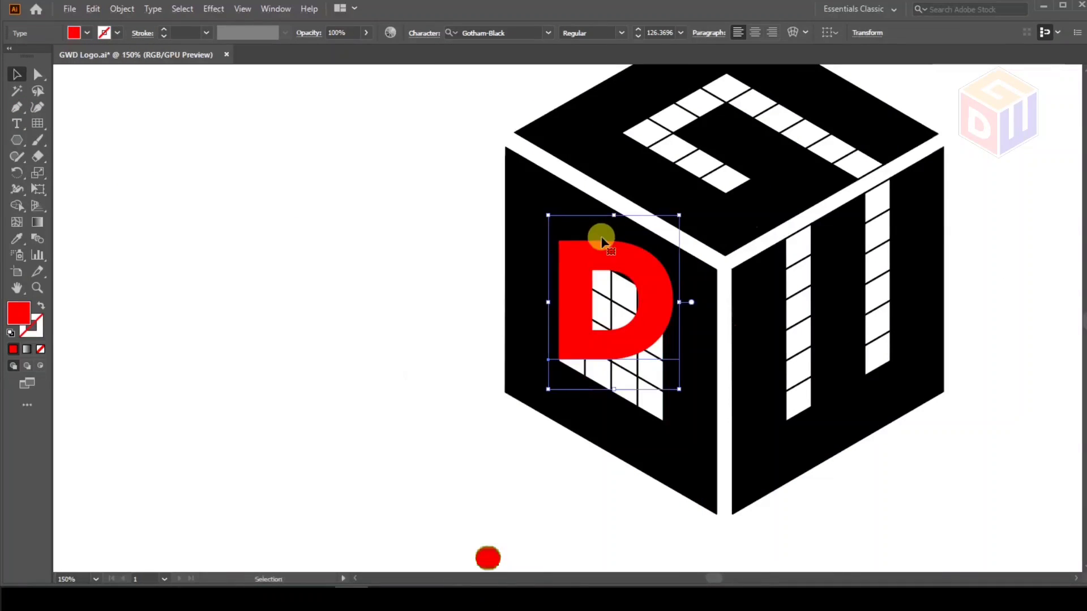
Step: Convert the D to outlines and skew it with Free Transform to match the left face's slant within the opening
right_click(637, 256)
left_click(665, 350)
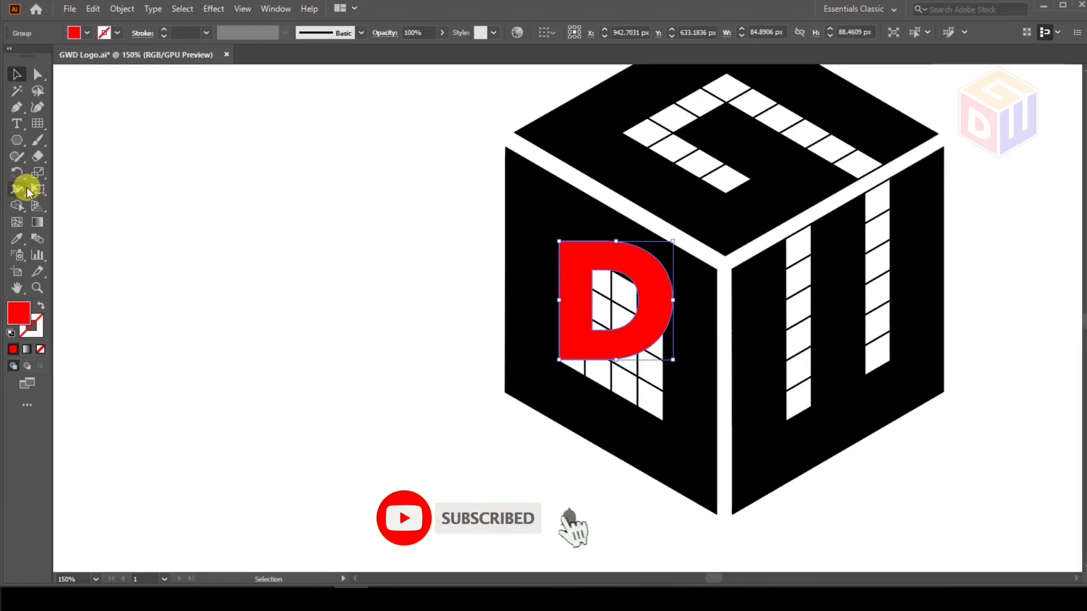
left_click(38, 189)
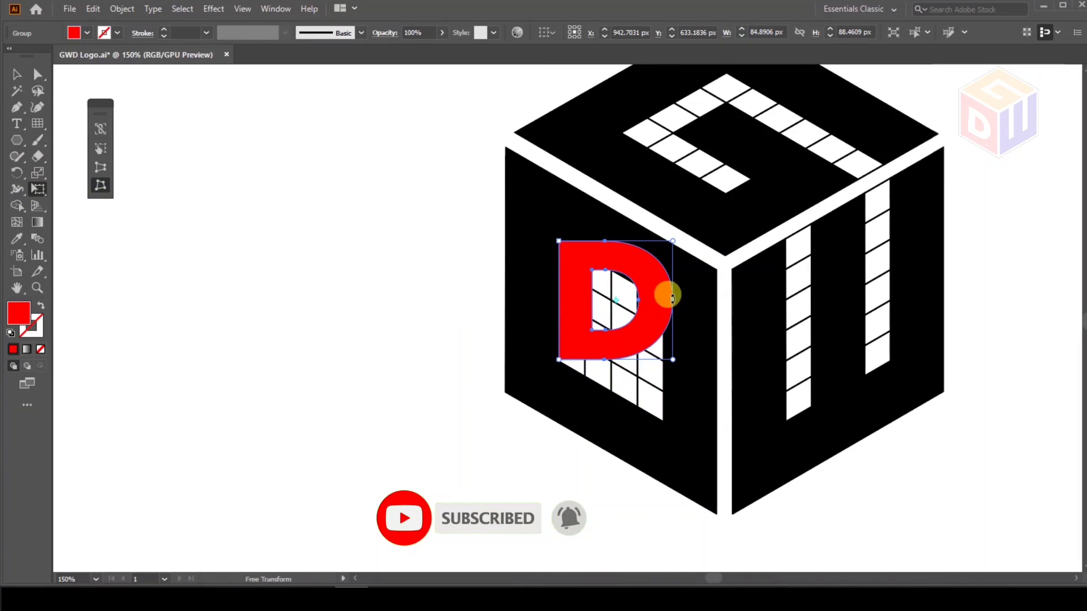
left_click_drag(672, 300, 664, 368)
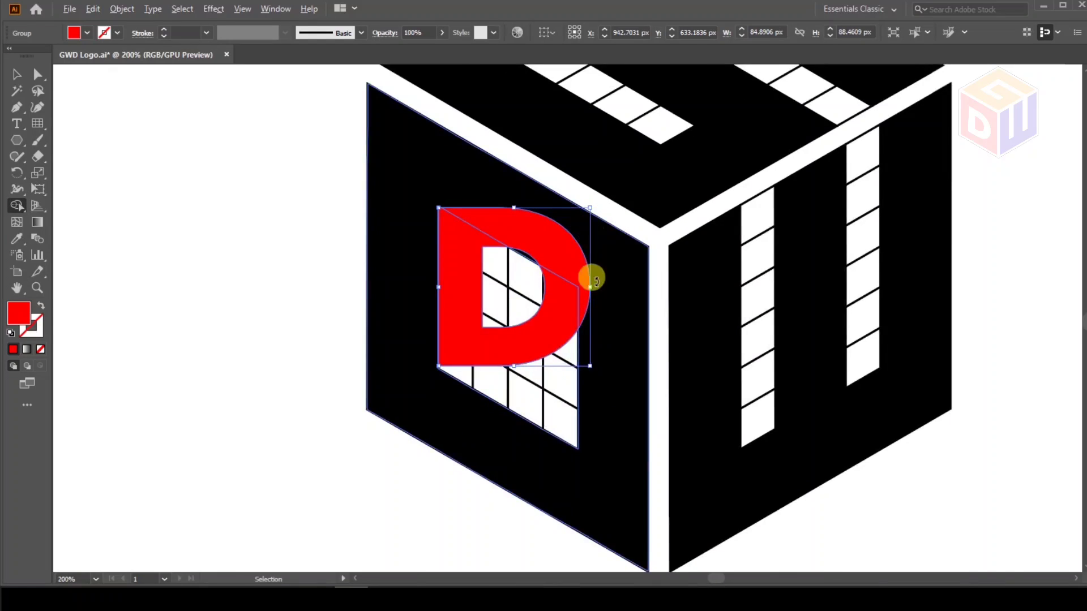
scroll(592, 277, "up", 2)
left_click(40, 189)
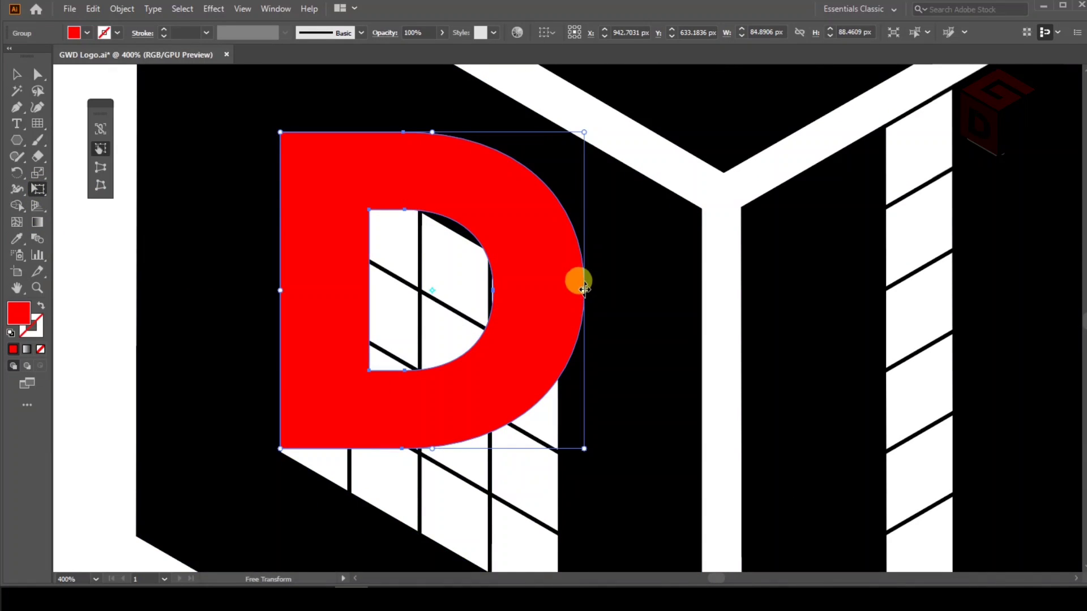
left_click_drag(584, 289, 577, 347)
scroll(491, 351, "down", 2)
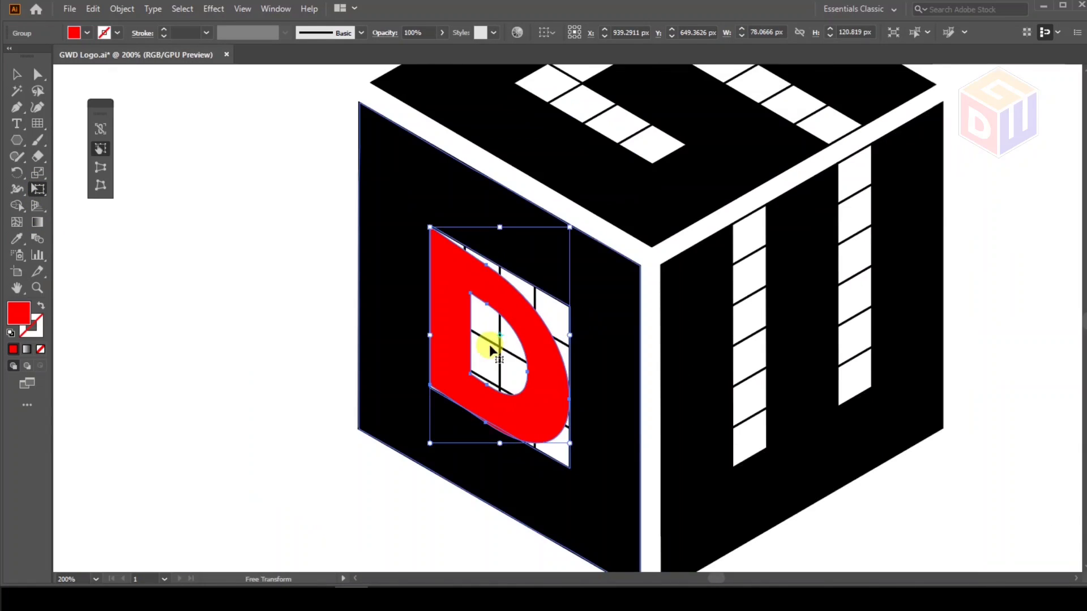
left_click(18, 74)
left_click(190, 126)
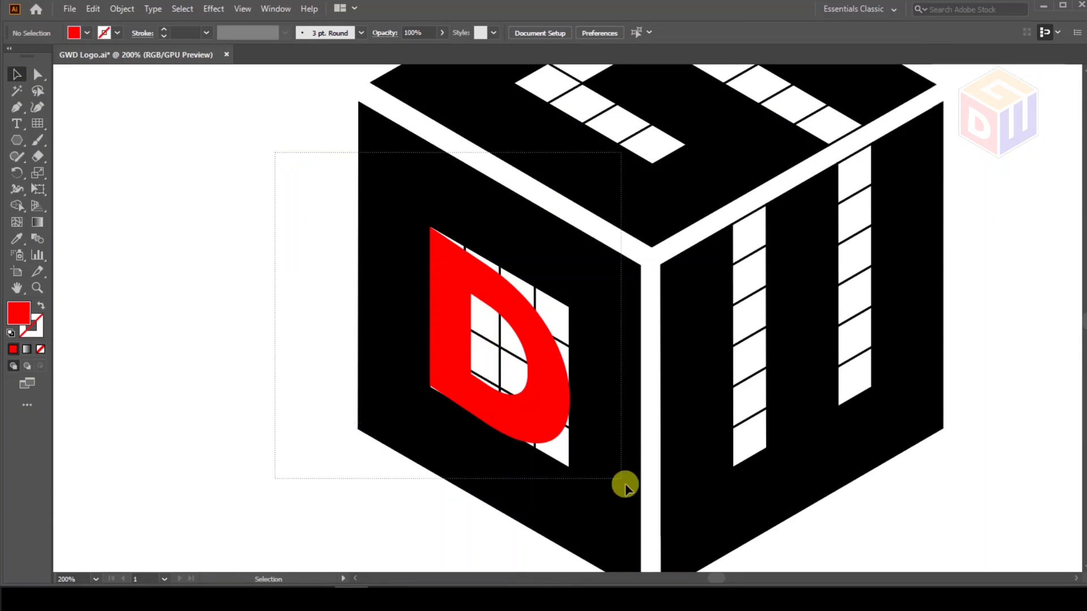
Step: Select the D and the left face, then merge the gaps beyond the D's curved right edge into the black frame with Shape Builder
left_click_drag(625, 485, 622, 481)
left_click(17, 207)
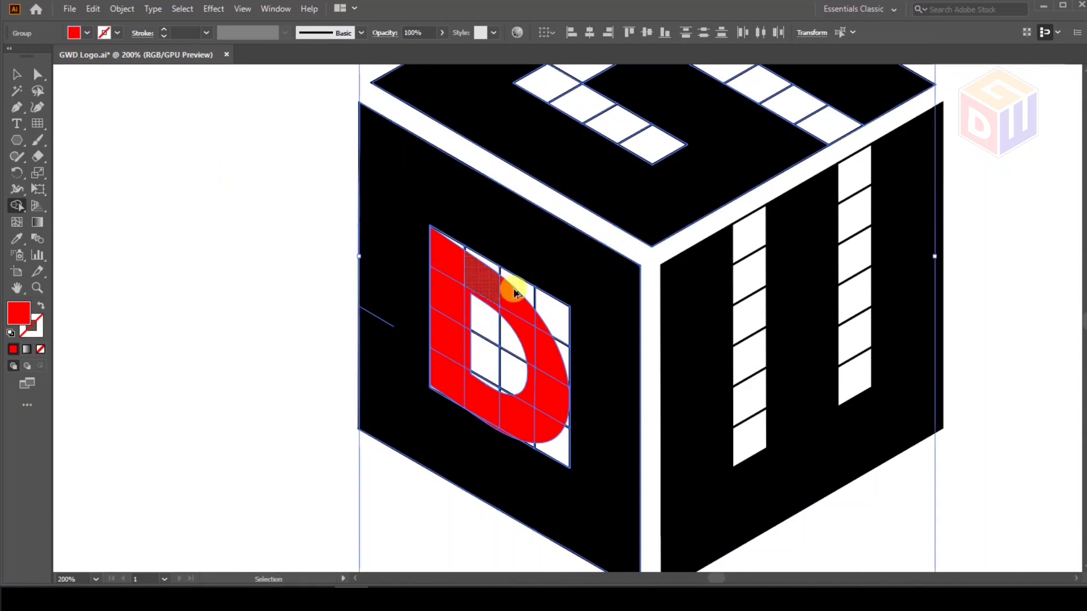
scroll(559, 287, "up", 1)
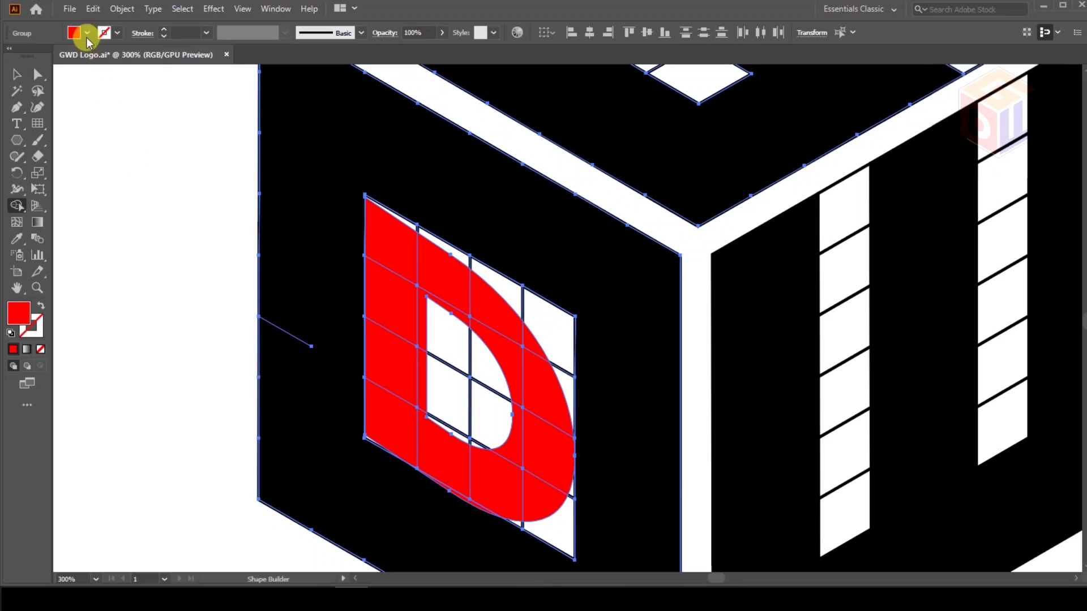
left_click(86, 33)
left_click(37, 51)
left_click(135, 184)
mouse_move(521, 270)
left_mouse_down()
mouse_move(573, 368)
mouse_move(568, 393)
left_mouse_up()
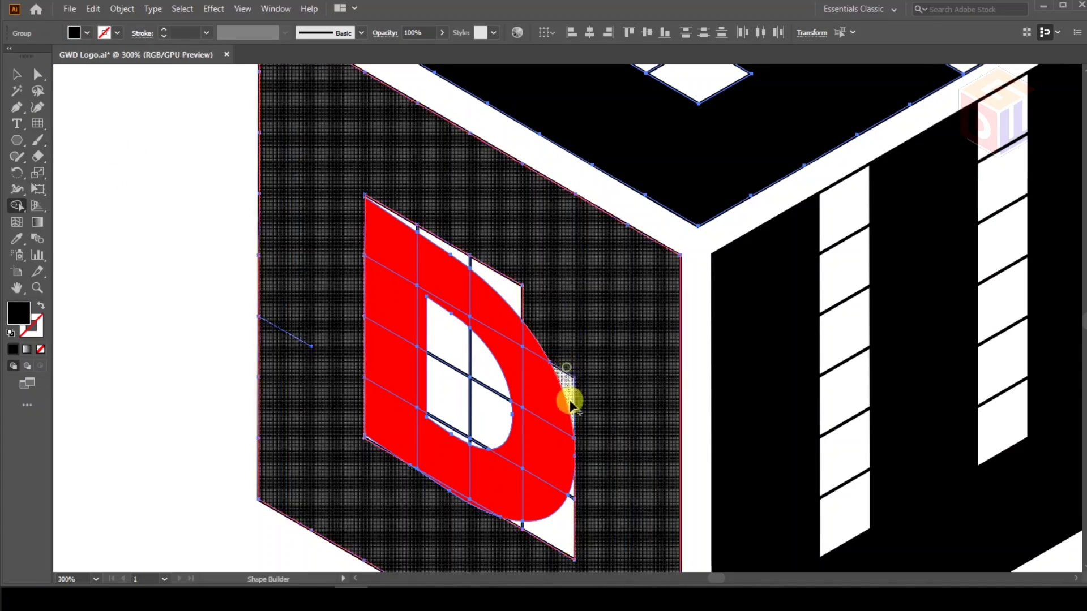
left_click(467, 258)
Step: Merge the thin slivers along the D's upper edge, lower edge and lower-right curve into the black frame
scroll(467, 258, "up", 5)
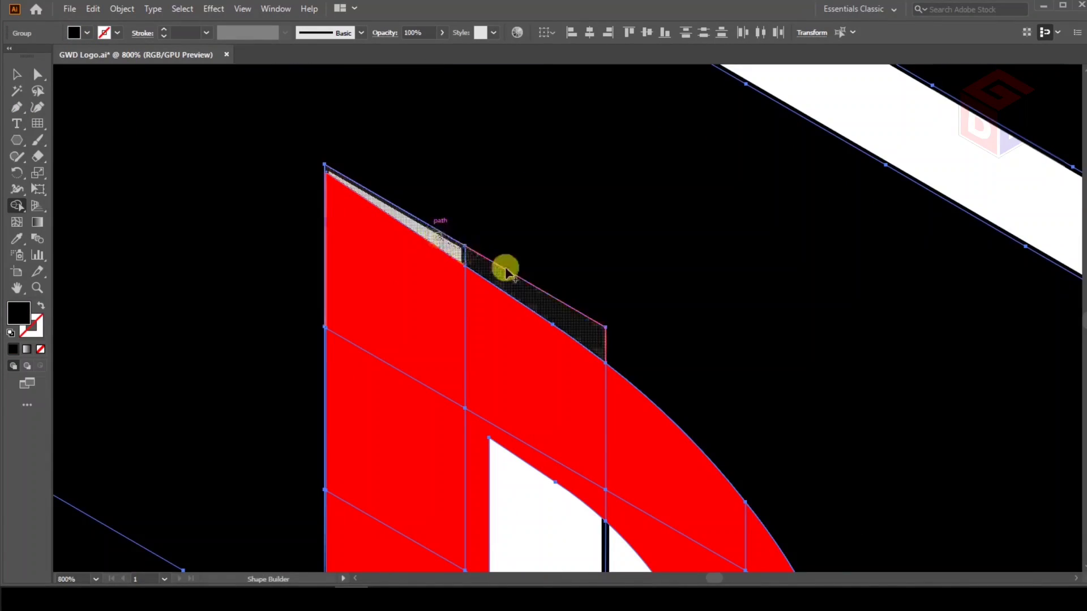
scroll(417, 315, "down", 5)
scroll(400, 291, "up", 5)
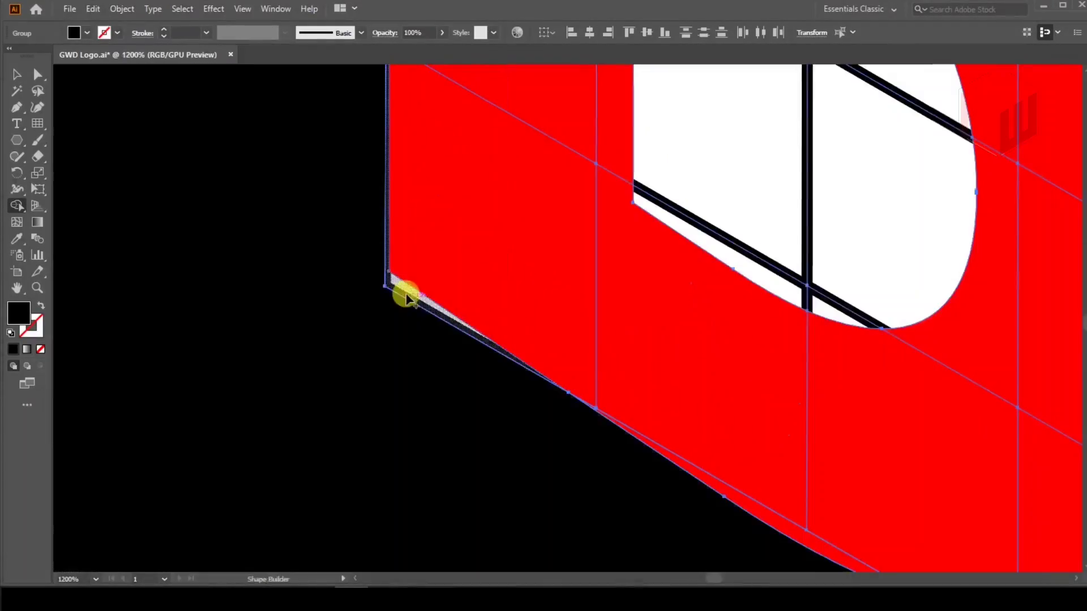
scroll(396, 308, "down", 5)
scroll(604, 360, "up", 5)
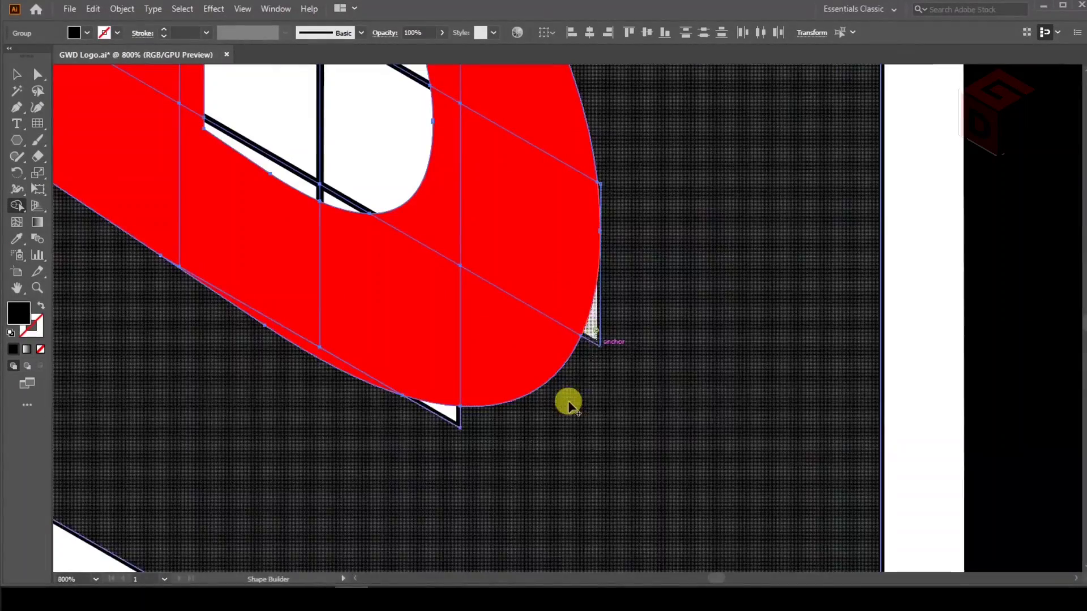
scroll(594, 433, "down", 3)
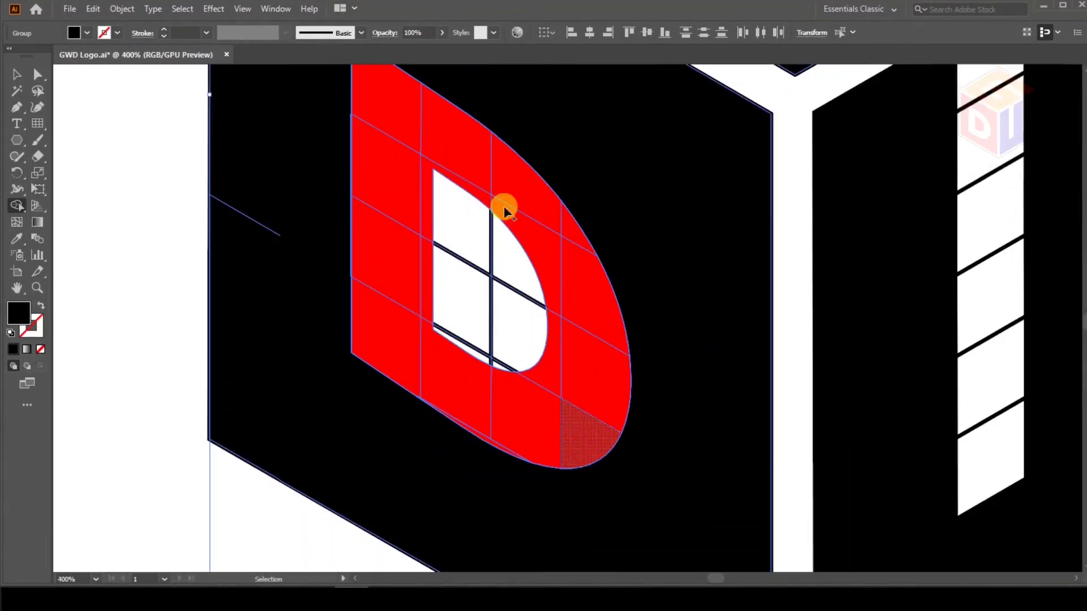
Step: Merge all the cell pieces inside the D's counter into one black shape, including the thin slivers at its lower edge
mouse_move(504, 209)
left_mouse_down()
mouse_move(476, 235)
mouse_move(472, 299)
mouse_move(488, 259)
mouse_move(478, 351)
mouse_move(465, 356)
mouse_move(509, 381)
left_mouse_up()
scroll(469, 339, "up", 3)
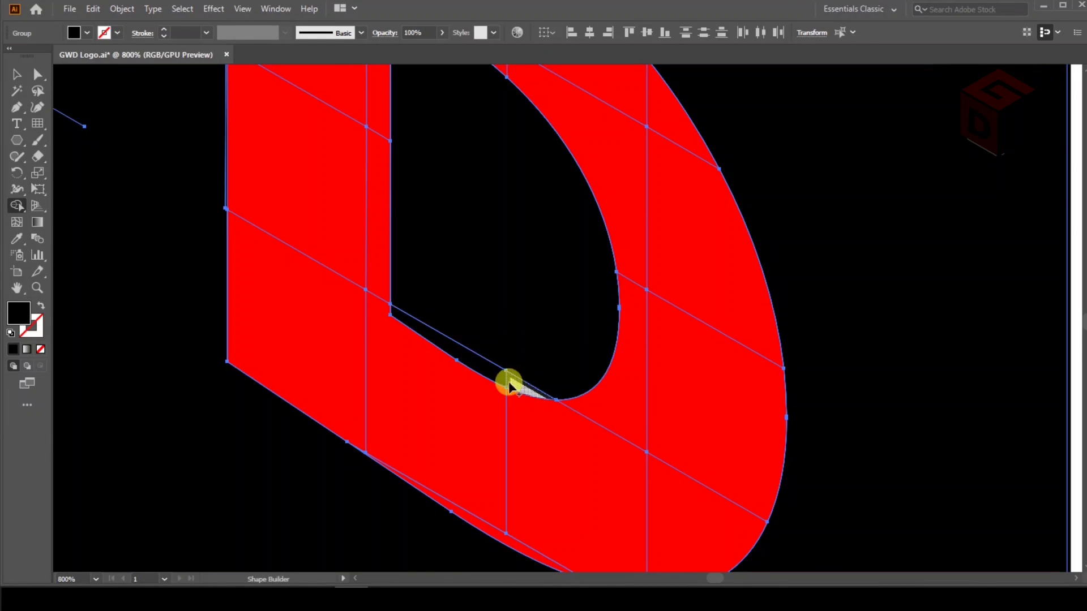
scroll(509, 322, "right", 1)
scroll(509, 322, "down", 3)
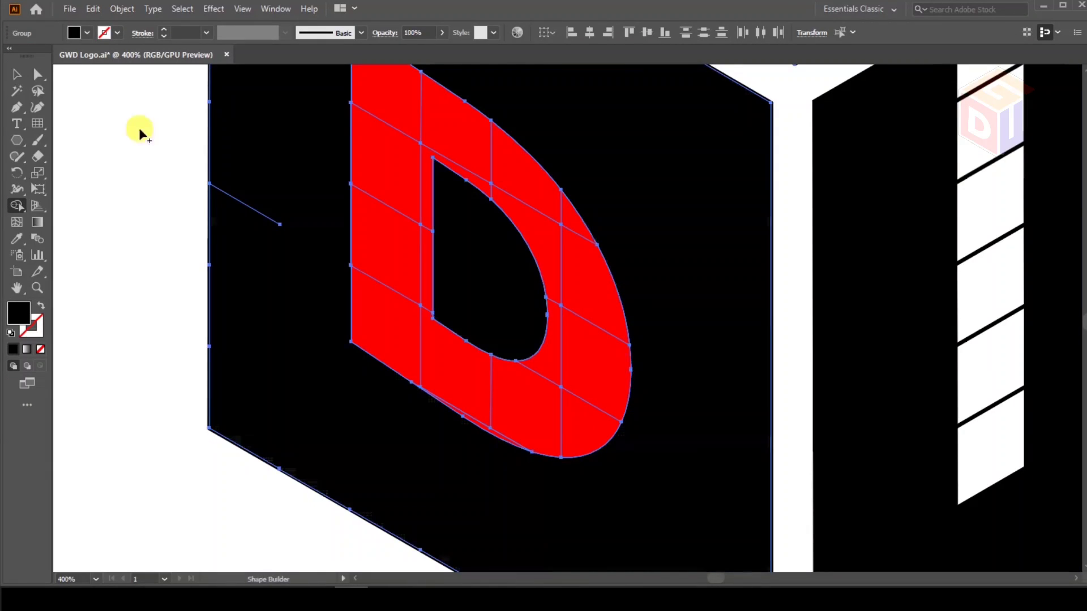
Step: Merge all the red pieces of the D into one white letter with Shape Builder and clear the selection
left_click(86, 34)
left_click(18, 52)
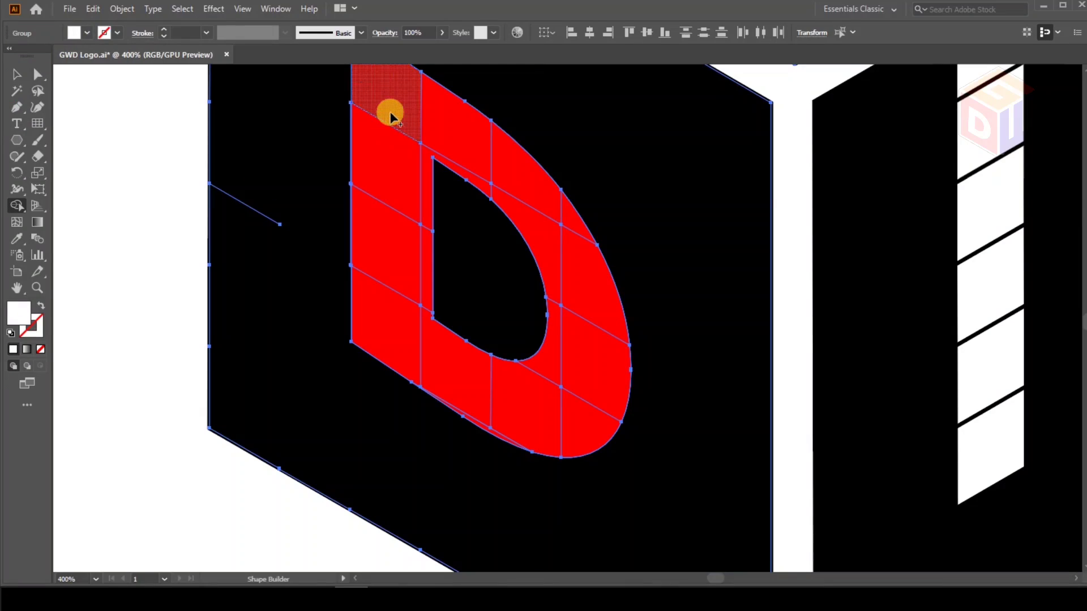
left_click_drag(391, 210, 396, 325)
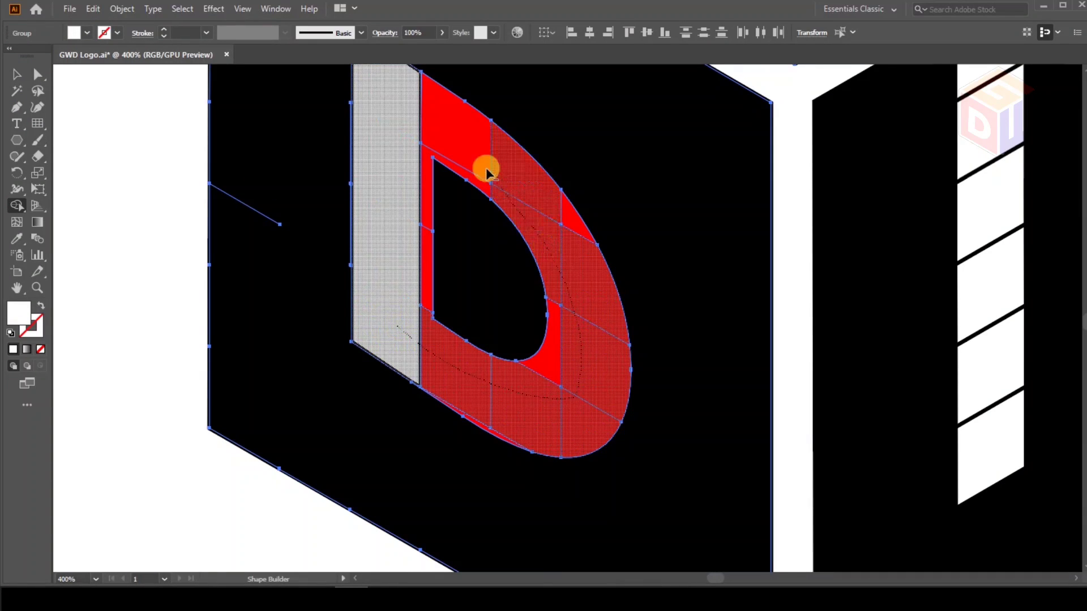
left_click_drag(486, 168, 485, 169)
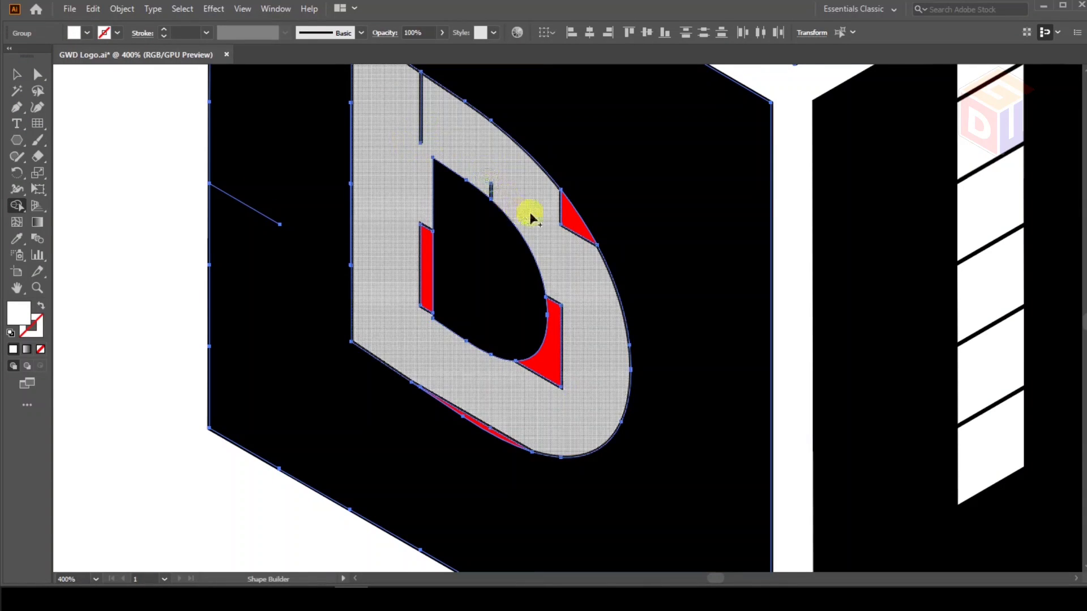
mouse_move(532, 218)
left_mouse_down()
mouse_move(575, 231)
mouse_move(579, 318)
mouse_move(561, 304)
mouse_move(557, 339)
left_mouse_up()
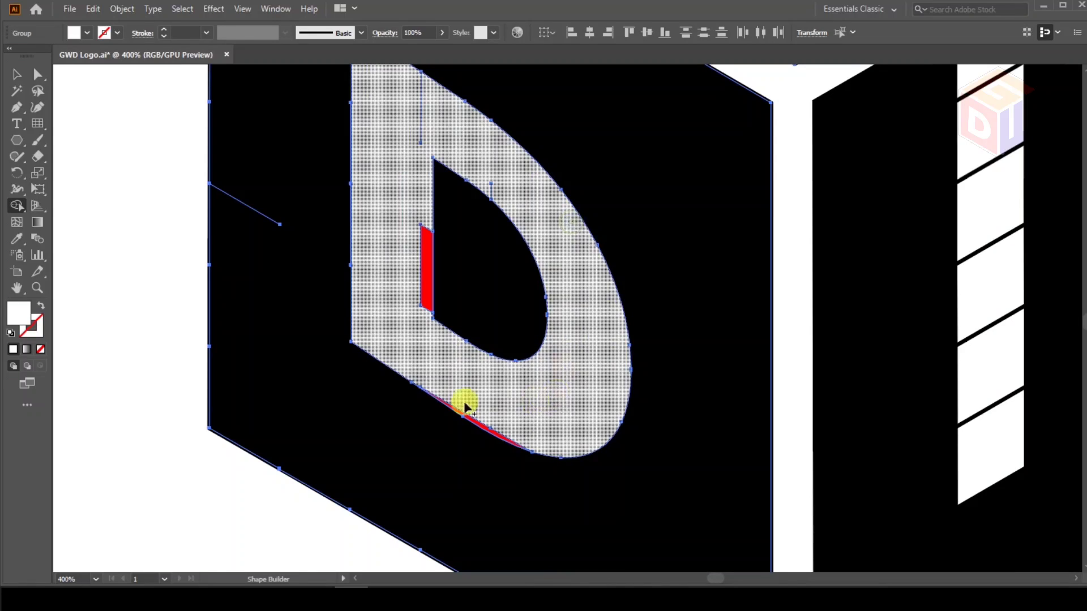
left_click_drag(464, 406, 460, 417)
left_click_drag(407, 271, 419, 342)
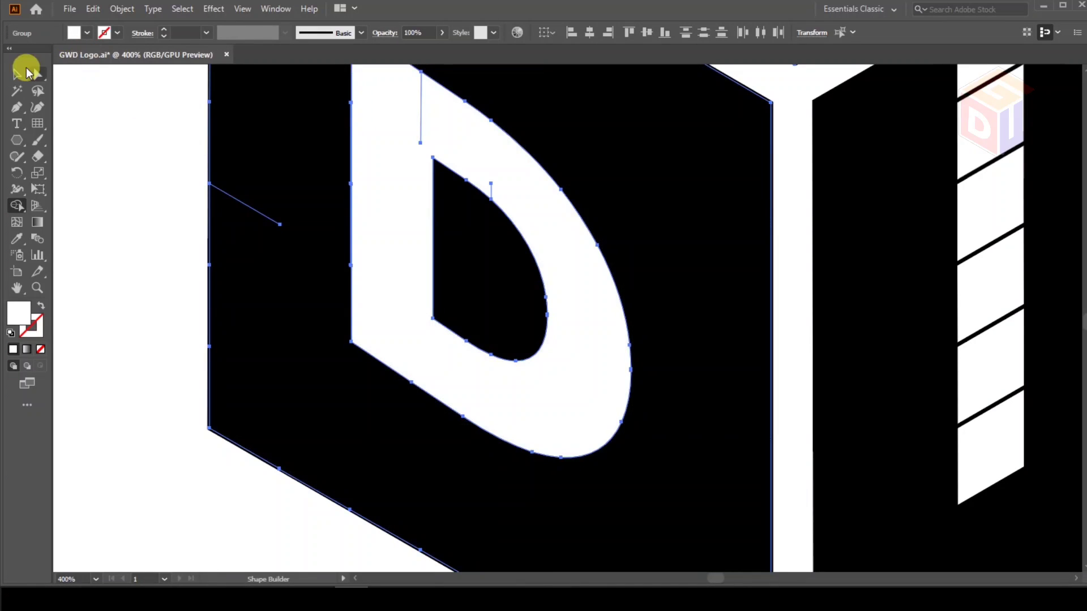
left_click(19, 74)
left_click(115, 143)
Step: Select the whole cube, set its stroke to none and clear the selection
scroll(396, 290, "down", 5)
scroll(411, 195, "up", 1)
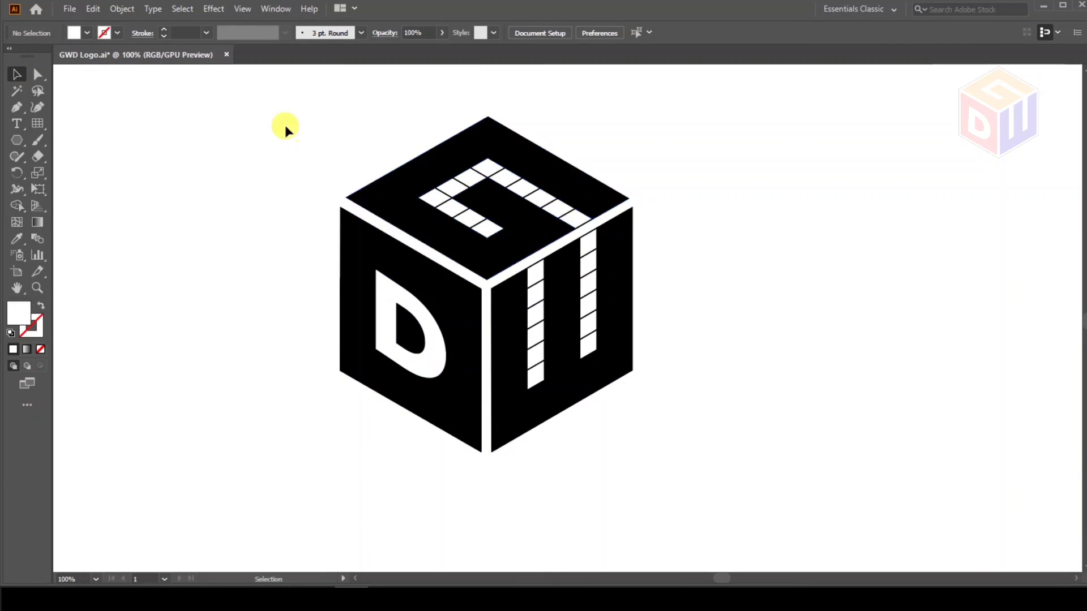
left_click_drag(283, 117, 663, 464)
left_click(120, 33)
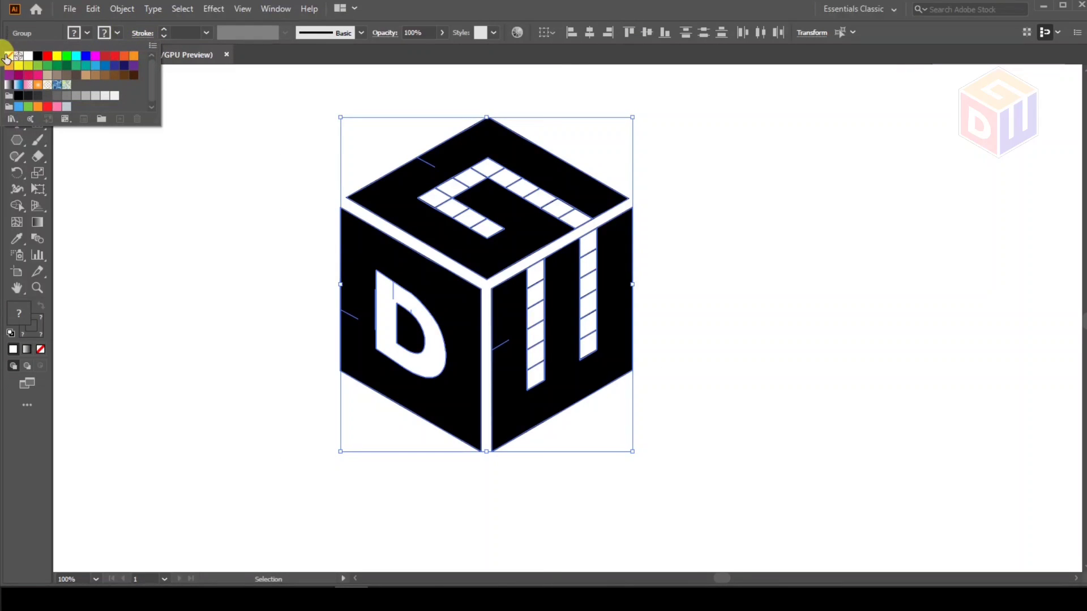
left_click(8, 52)
left_click(189, 213)
Step: Ungroup the cube's top, left and right faces one after another and clear the selection
left_click(445, 238)
right_click(445, 238)
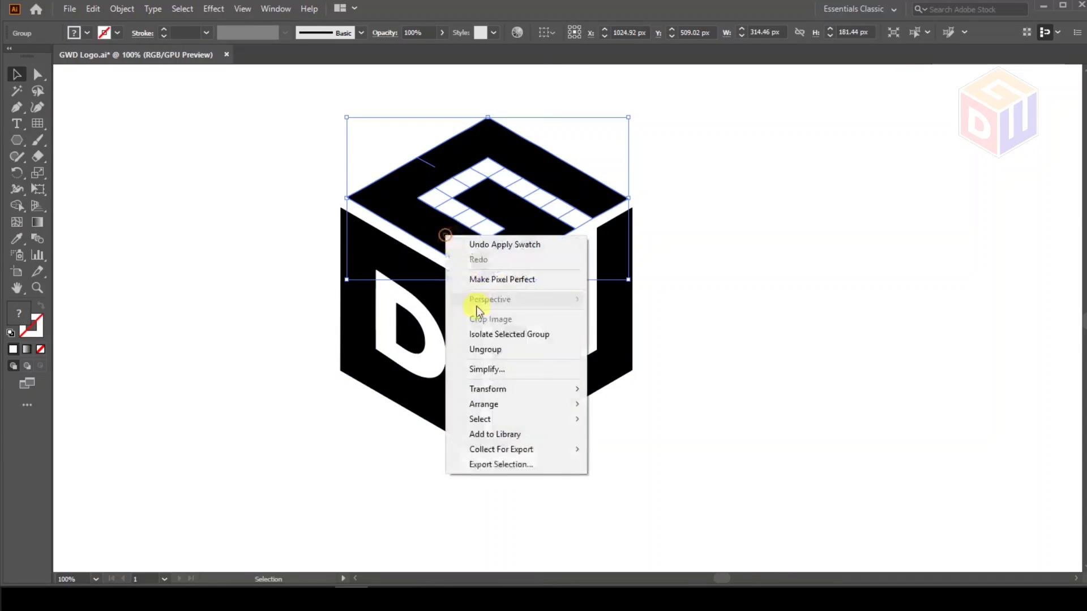
left_click(470, 347)
left_click(466, 324)
right_click(466, 328)
left_click(507, 443)
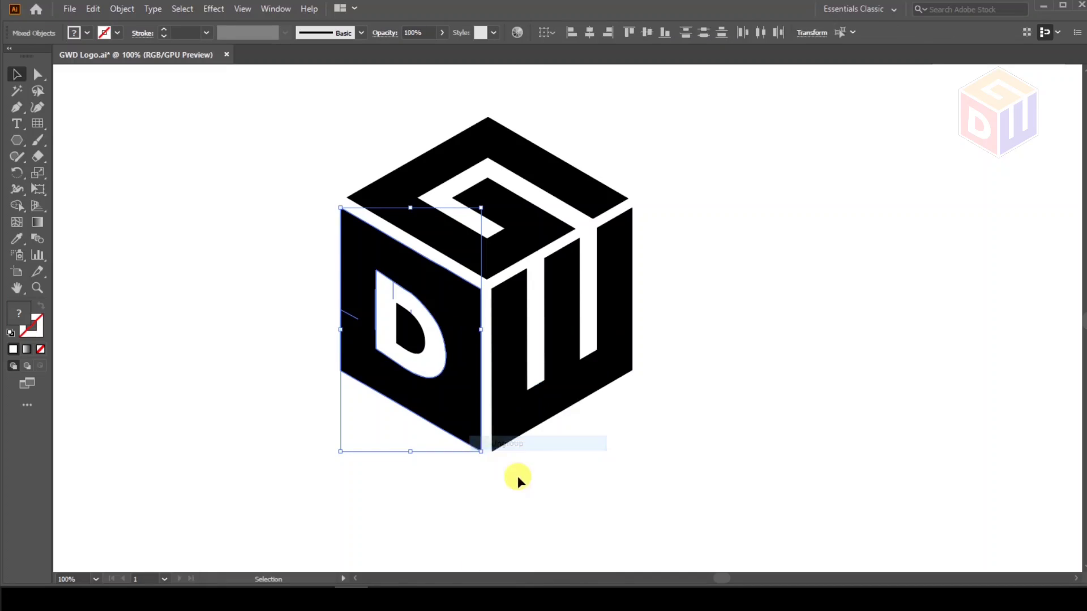
left_click(512, 415)
right_click(512, 415)
left_click(537, 291)
left_click(604, 472)
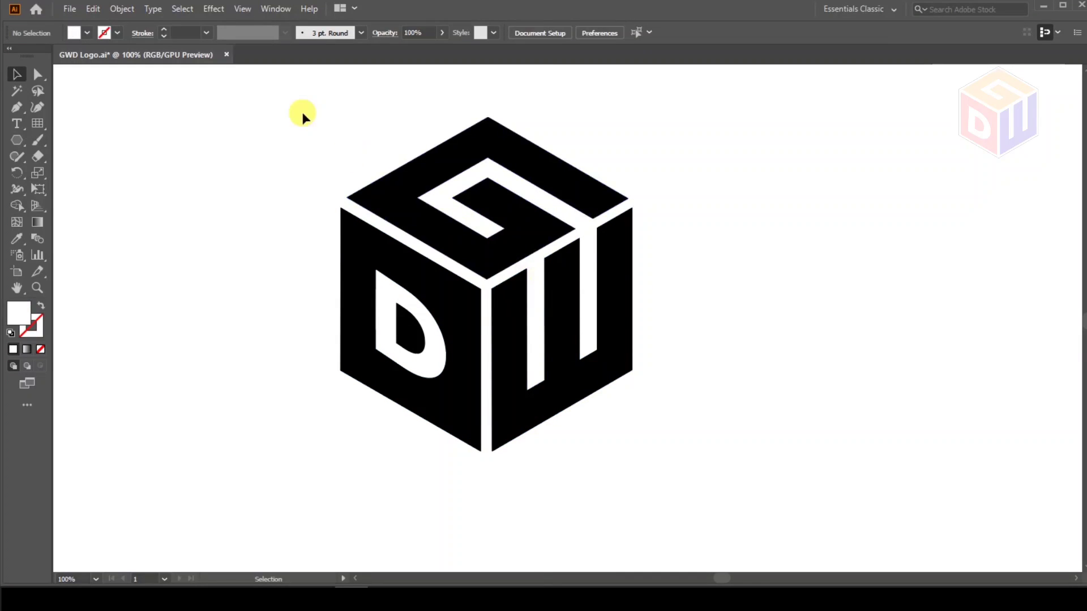
Step: Delete the leftover unfilled grid cells inside the two vertical slots of the W on the right face
left_click_drag(303, 113, 690, 488)
left_click(691, 488)
left_click_drag(535, 281, 536, 283)
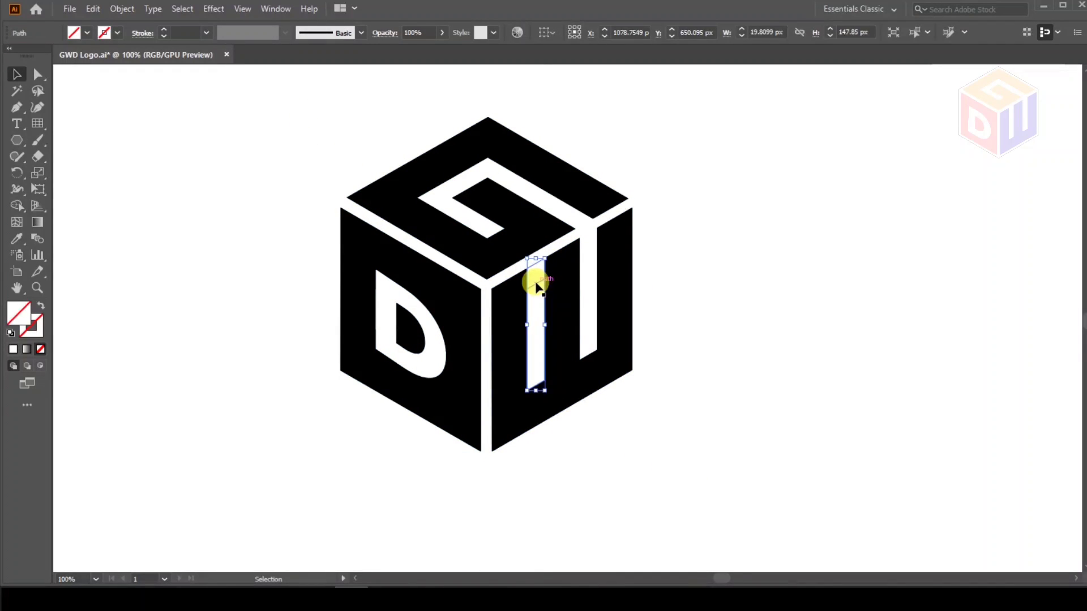
key("Delete")
left_click_drag(538, 363, 538, 379)
key("Delete")
left_click_drag(583, 234, 592, 311)
key("Delete")
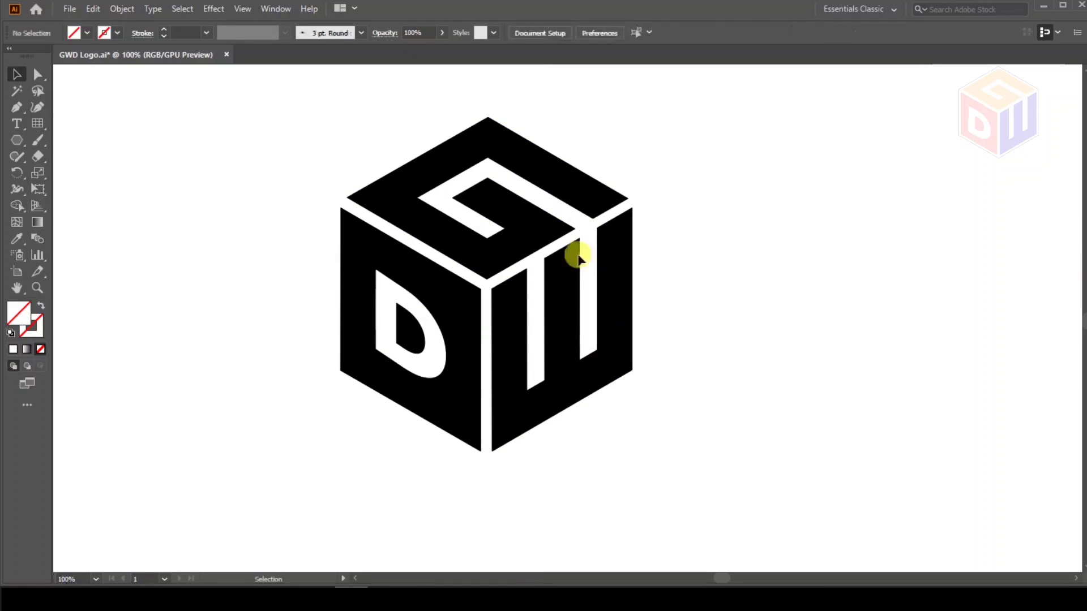
Step: Delete the leftover unfilled grid cells along the long arm of the G's white channel on the top face
left_click_drag(575, 218, 549, 201)
left_click(579, 223)
left_click(559, 206)
key("Delete")
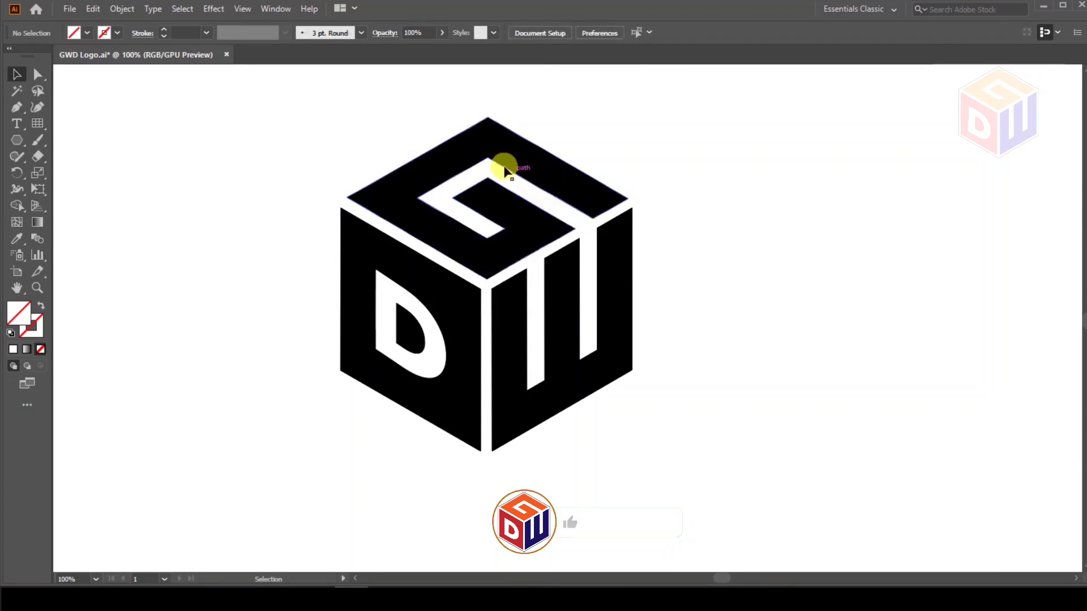
key("Delete")
left_click_drag(506, 177, 545, 212)
key("ctrl+z")
left_click(617, 144)
scroll(495, 164, "up", 2)
key("Delete")
key("Delete")
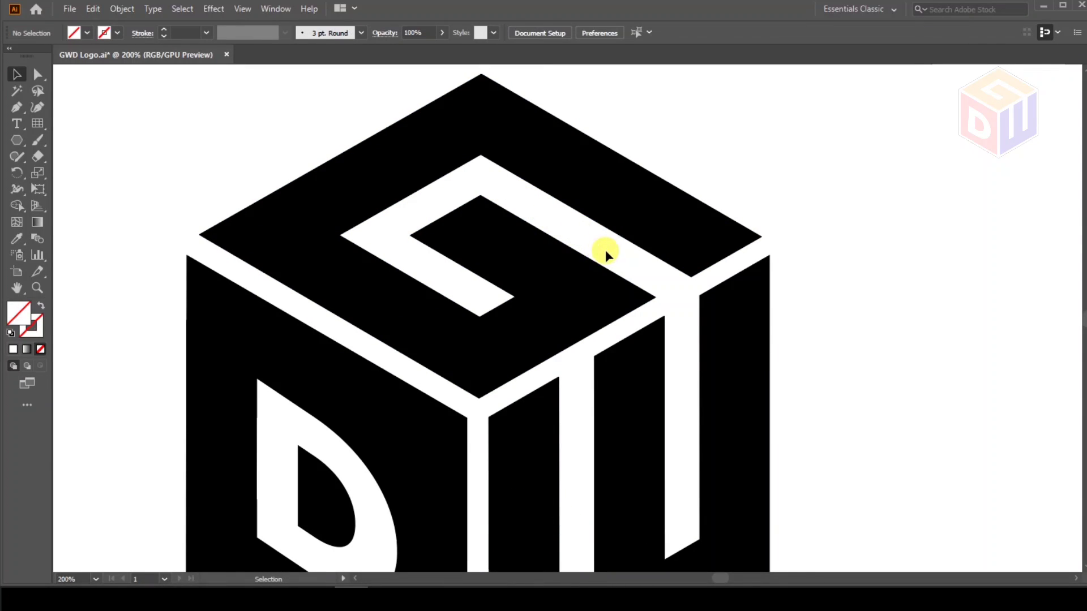
Step: Delete the remaining unfilled cells and stray path in the G's short inner channel, undoing any unwanted deletion
left_click(623, 255)
left_click(427, 228)
left_click(393, 238)
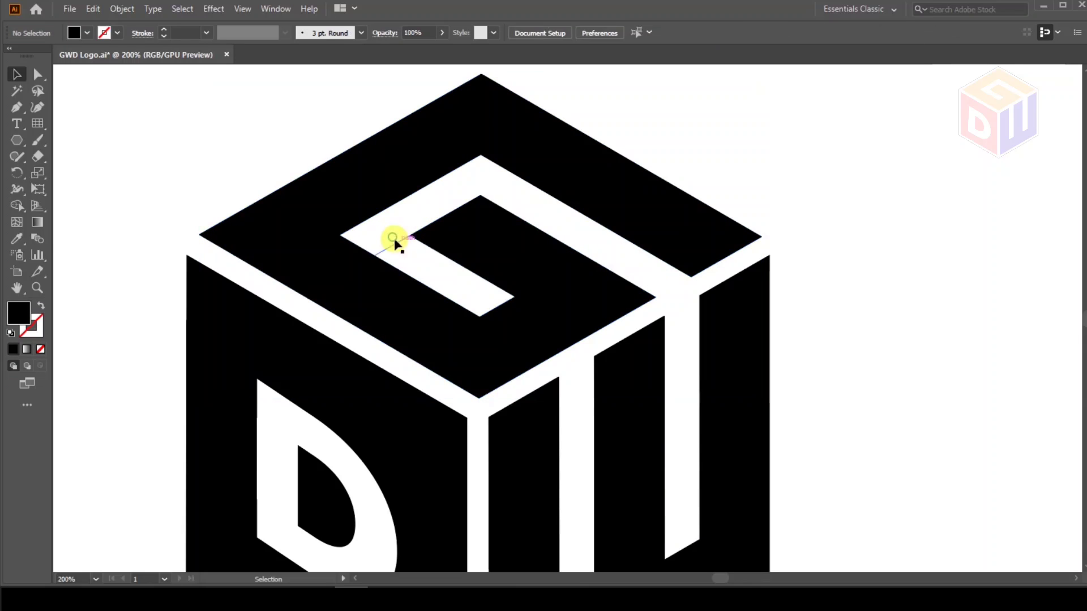
left_click_drag(412, 259, 466, 290)
key("Delete")
key("ctrl+z")
left_click(415, 250)
key("Delete")
key("Delete")
left_click_drag(464, 289, 485, 306)
scroll(480, 179, "down", 1)
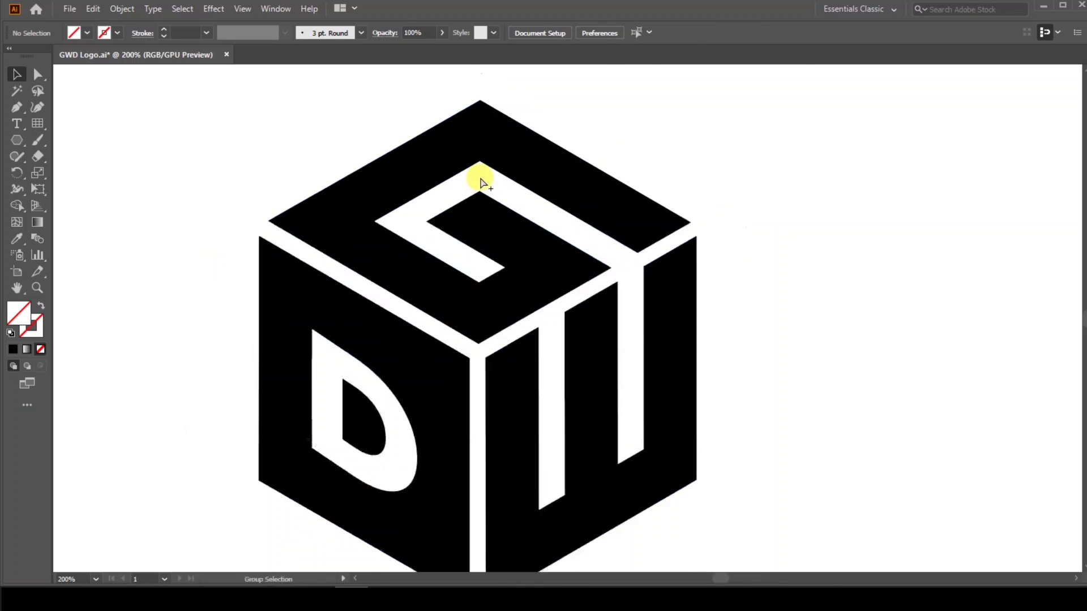
Step: Try to delete leftover pieces within the D on the left face, and undo the deletion
scroll(480, 178, "down", 3)
scroll(447, 232, "up", 4)
left_click_drag(367, 286, 367, 334)
key("Delete")
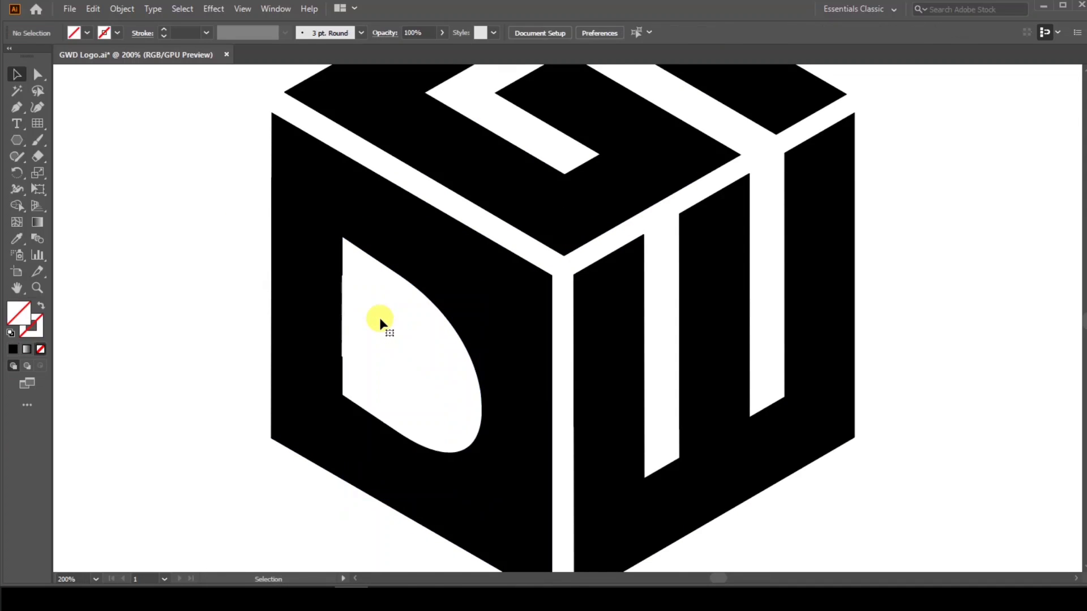
key("ctrl+z")
key("ctrl+z")
Step: Fill the black frame around the D on the left face with red
left_click(213, 252)
scroll(370, 240, "down", 1)
left_click(371, 242)
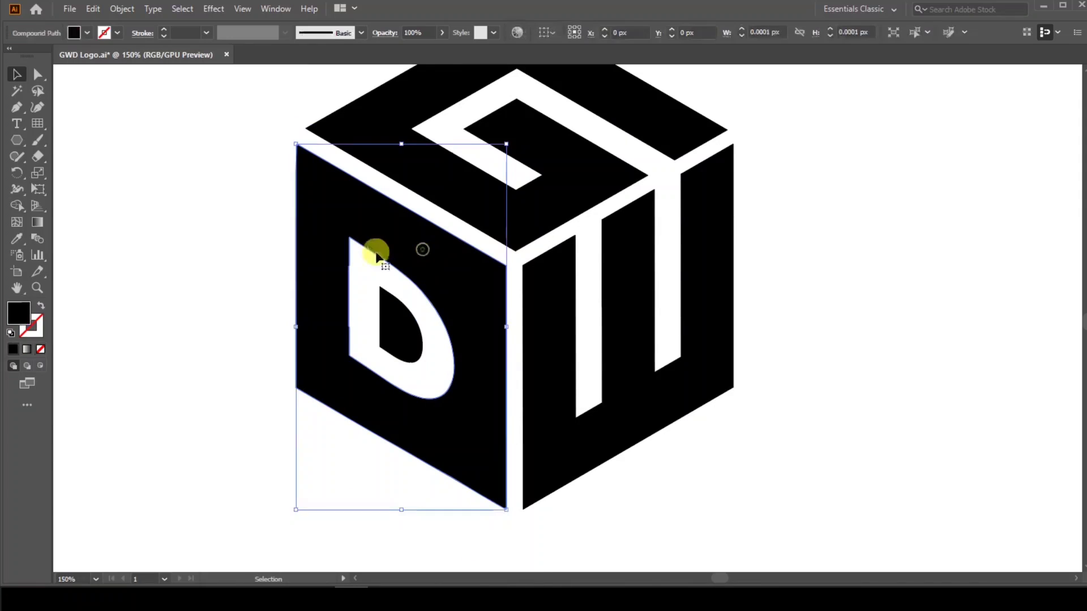
left_click(86, 32)
left_click(118, 60)
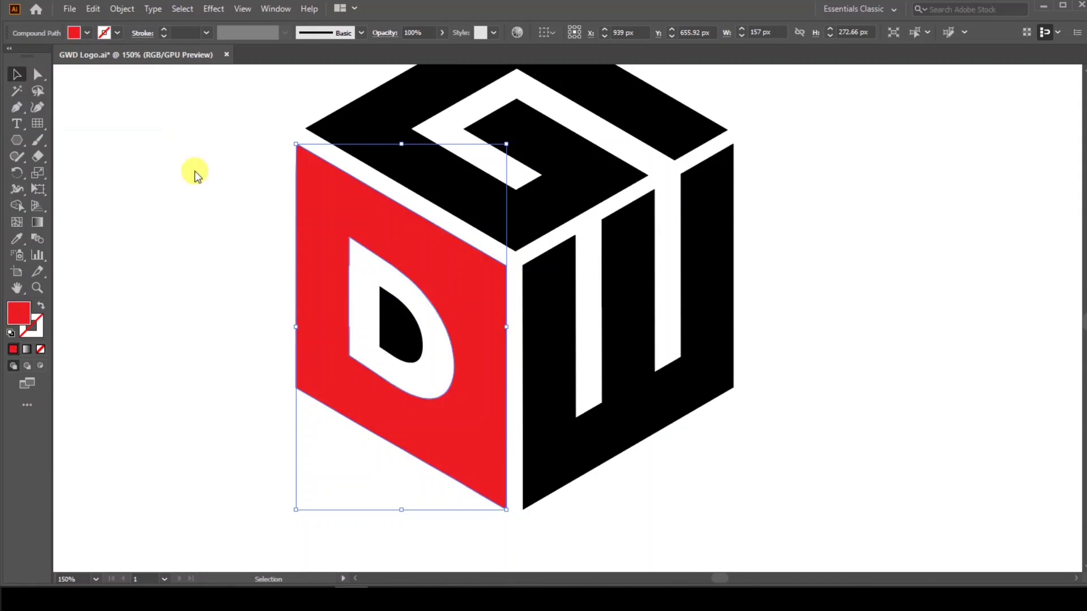
Step: Try filling the whole D group with the same red as the left face, and undo the fill
left_click(400, 305)
left_click(86, 32)
left_click(114, 56)
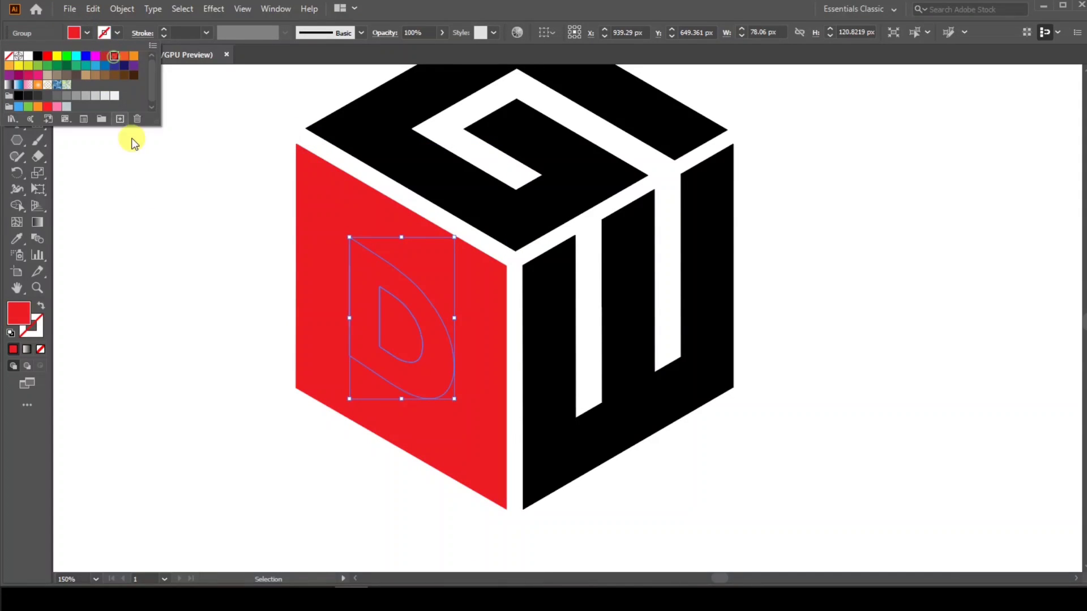
key("ctrl+z")
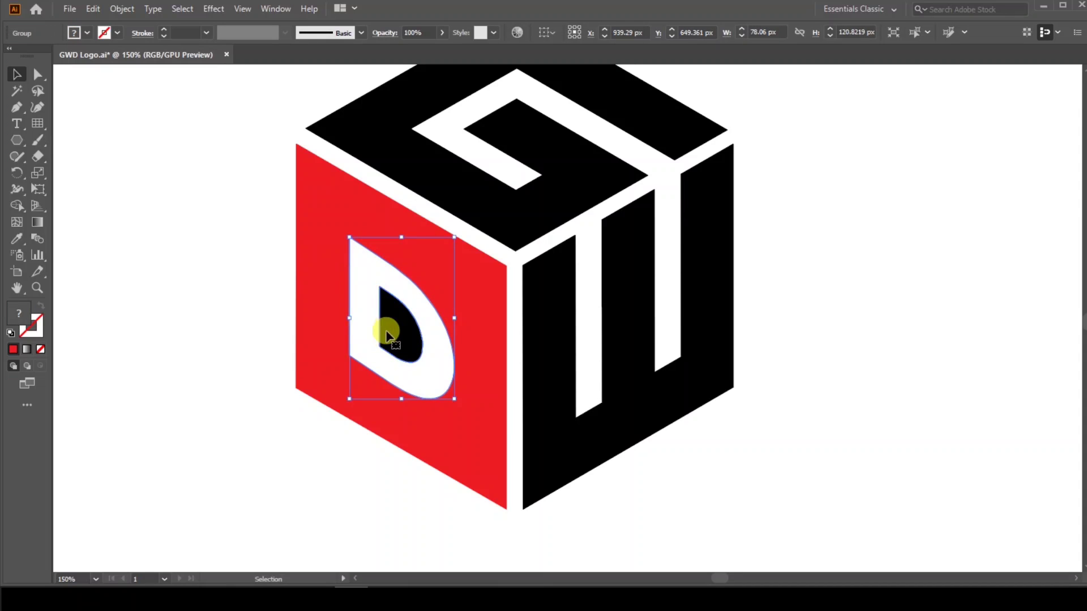
Step: Ungroup the D and fill its black counter with the left face's red, sampled with the Eyedropper
right_click(391, 317)
left_click(376, 433)
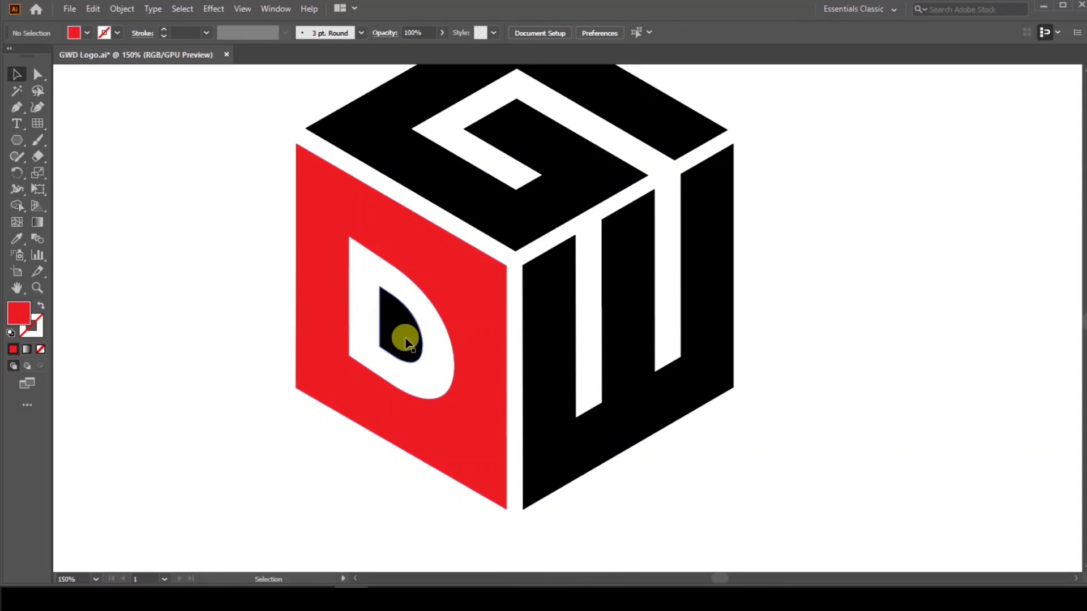
left_click(400, 332)
left_click(17, 238)
left_click(314, 198)
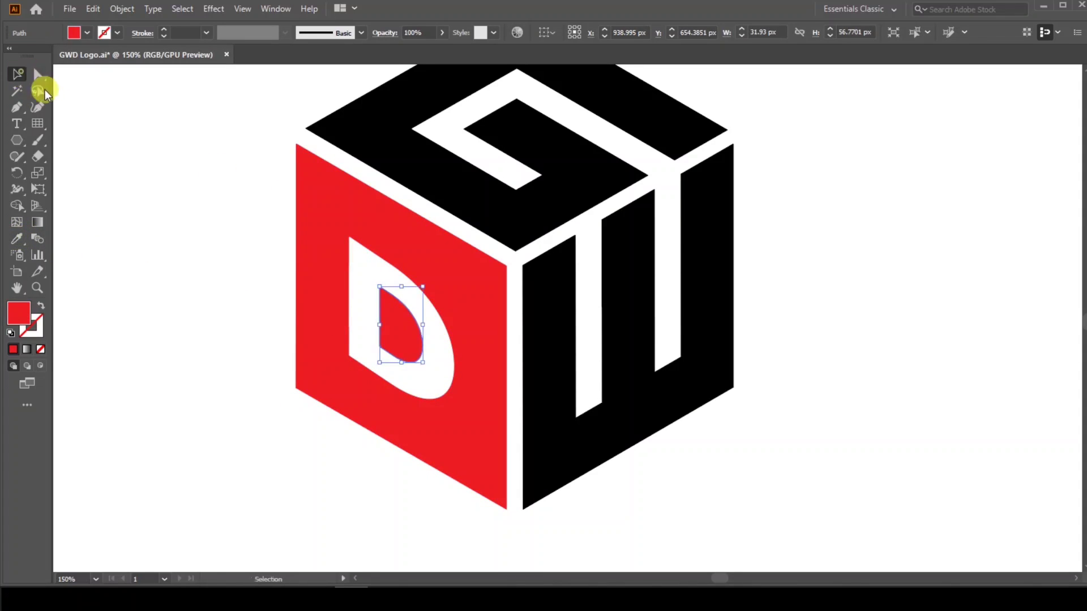
Step: Fill the G shape on the cube's top face with orange
left_click(400, 153)
left_click(86, 34)
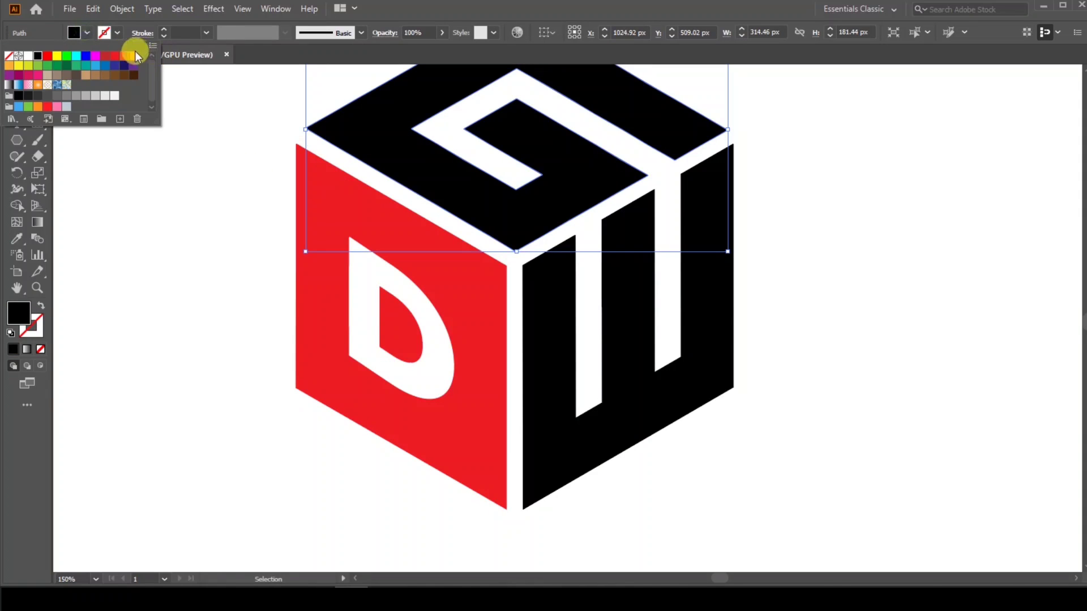
left_click(136, 62)
Step: Fill the W shape on the cube's right face with dark blue and clear the selection
left_click(515, 347)
left_click(87, 34)
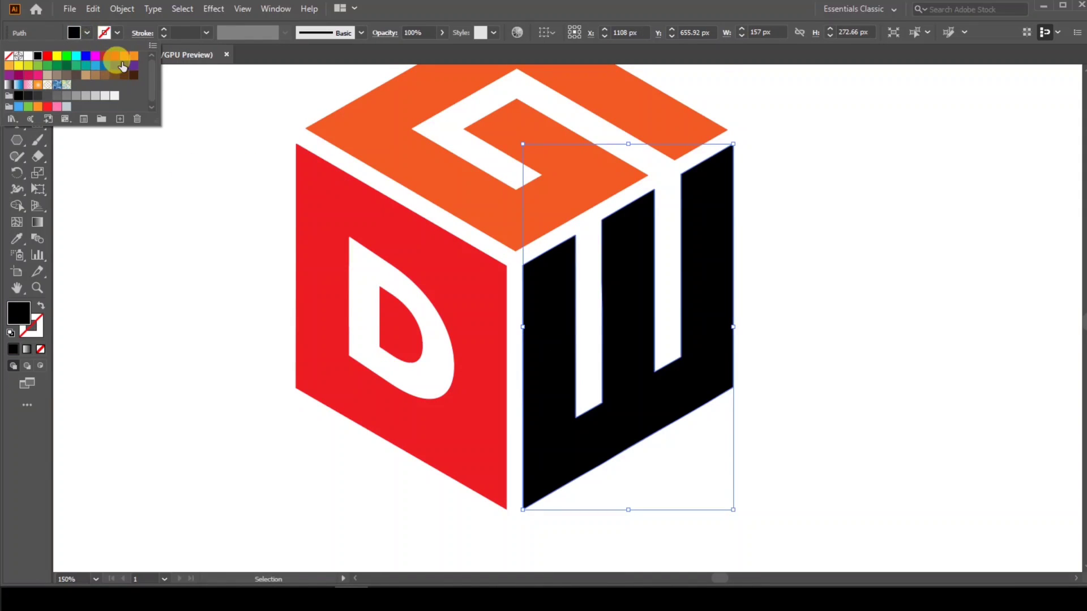
left_click(122, 64)
left_click(146, 184)
scroll(376, 297, "down", 2)
scroll(376, 307, "up", 1)
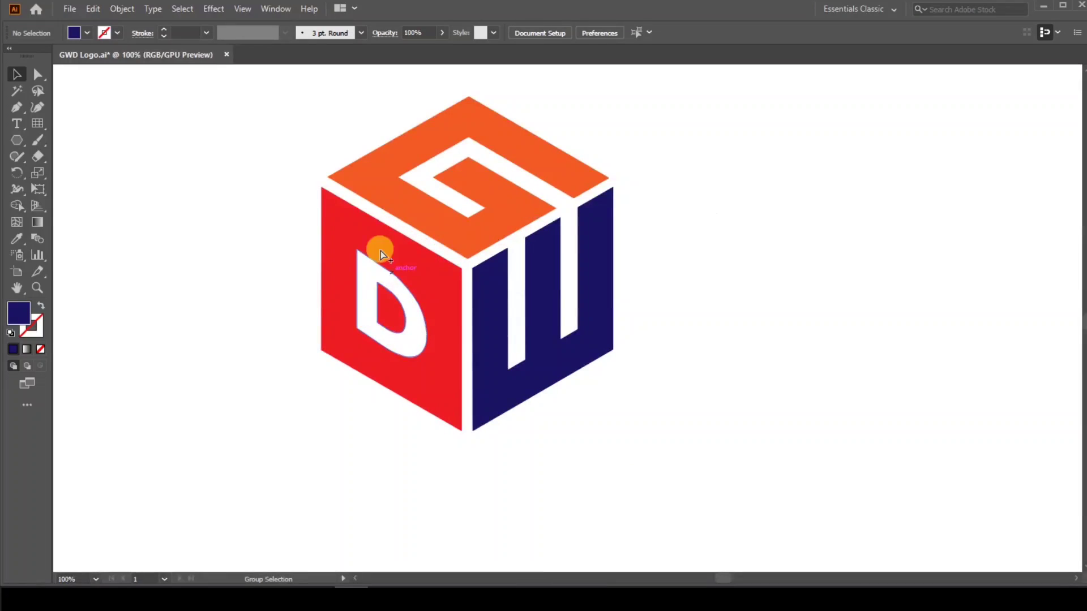
Step: Draw a circle about 148 px wide at the cube's bottom corner and fill it with the preset gradient fading from pink to transparent
left_click_drag(17, 141, 74, 169)
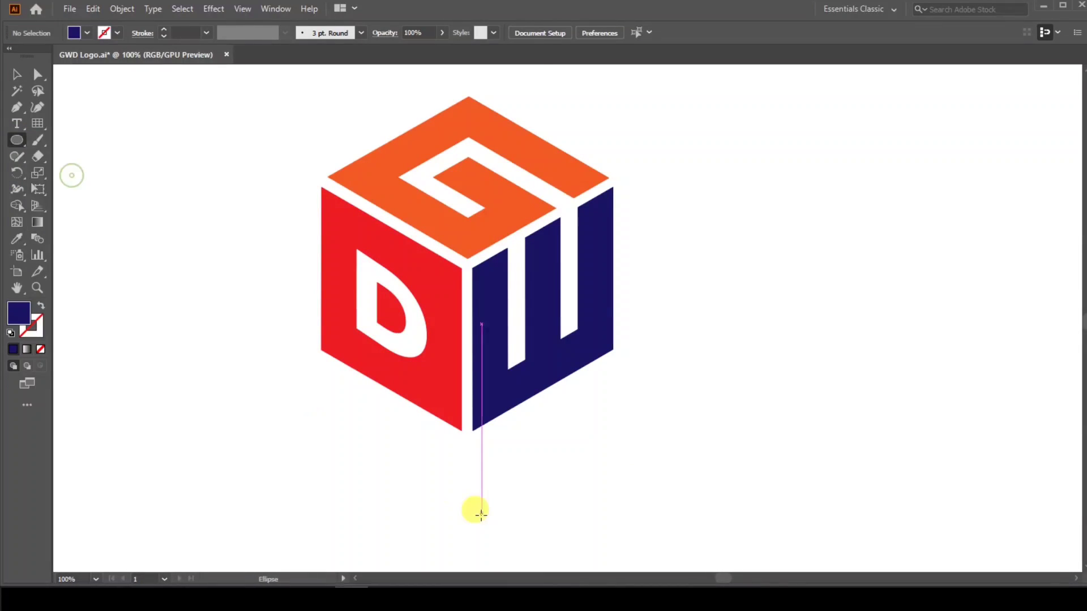
left_click_drag(461, 485, 492, 415)
left_click(276, 9)
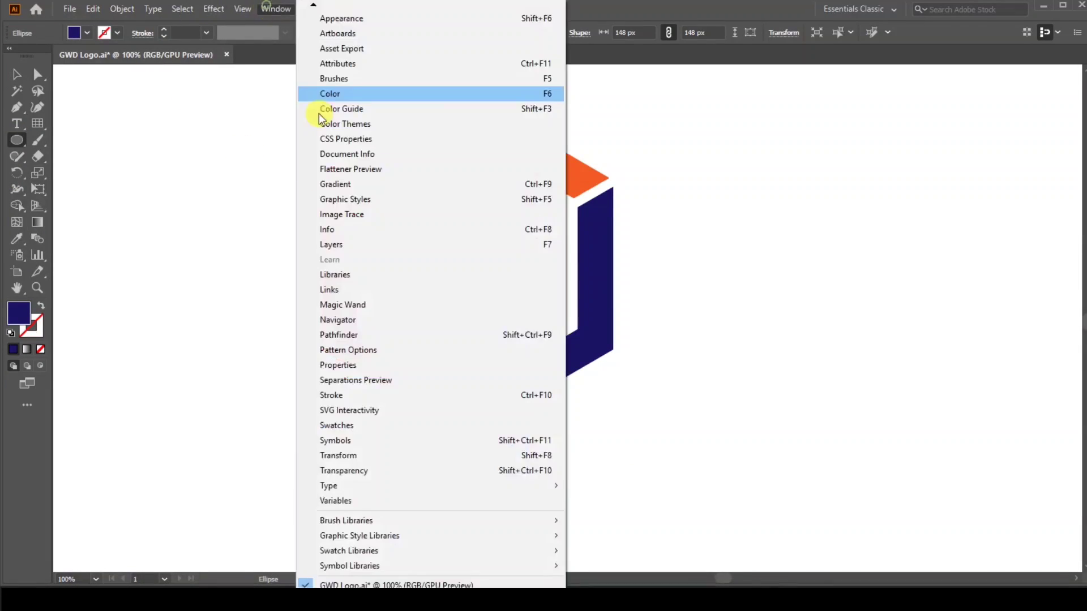
left_click(334, 184)
left_click(734, 131)
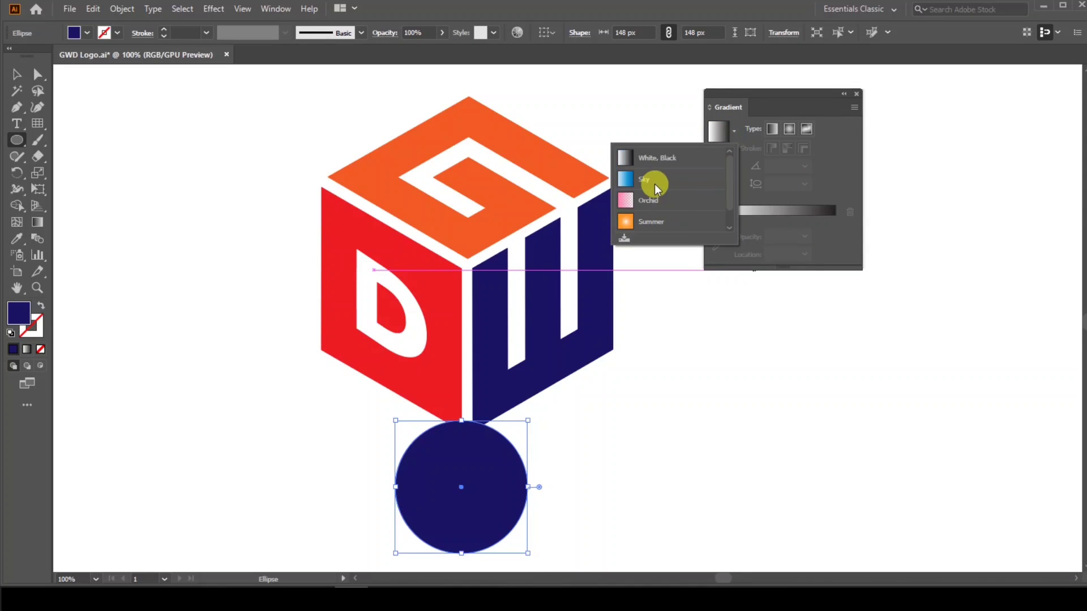
scroll(645, 180, "down", 1)
left_click(646, 181)
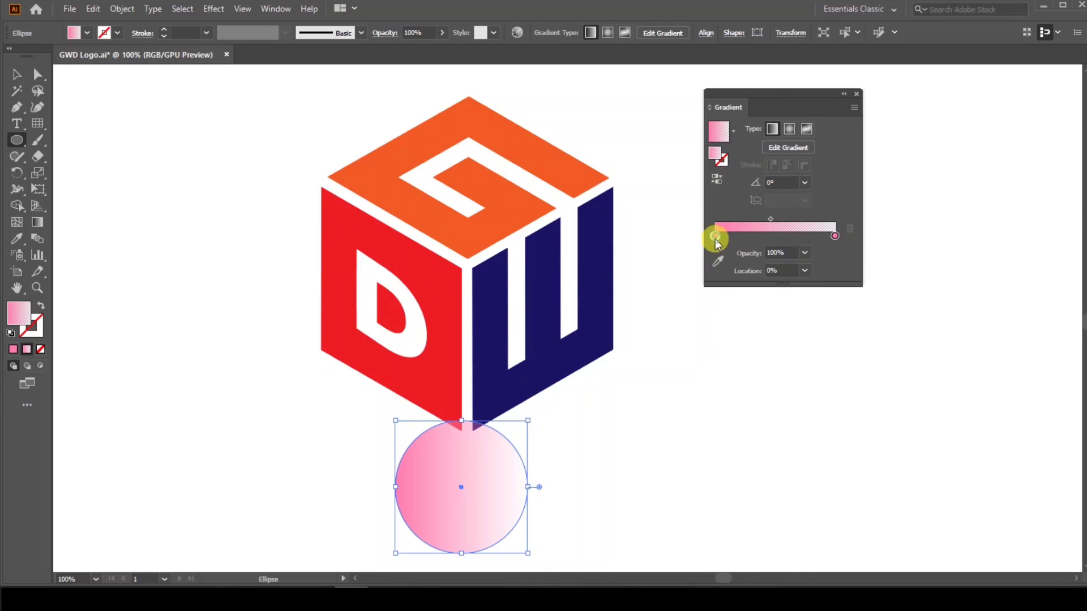
Step: Recolour the circle's gradient from black to white with a 0% opacity end stop, and make it radial
double_click(715, 236)
left_click(693, 276)
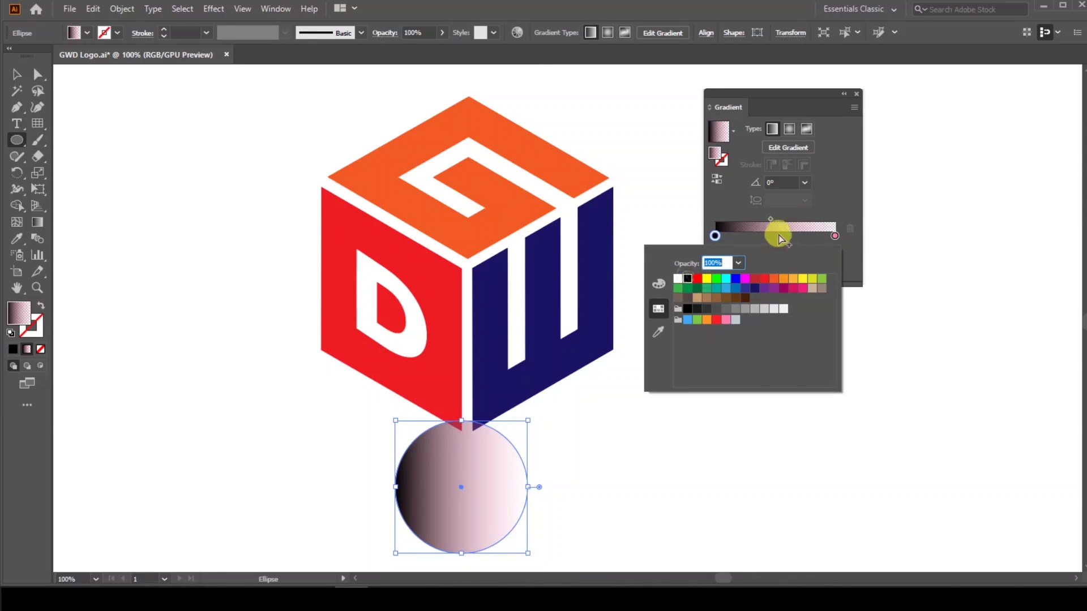
double_click(836, 236)
left_click(685, 270)
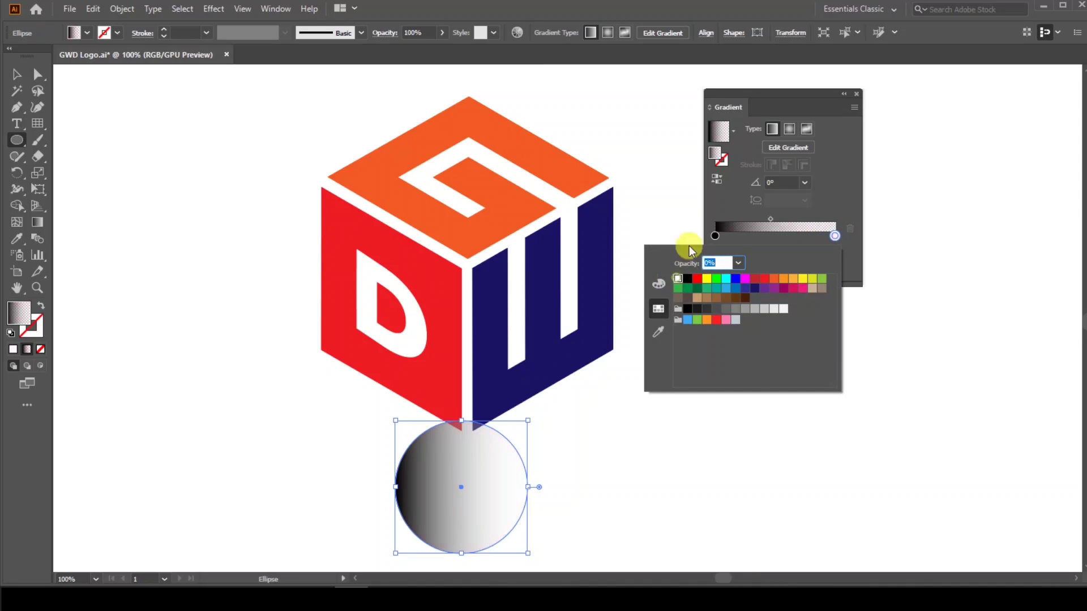
left_click(790, 129)
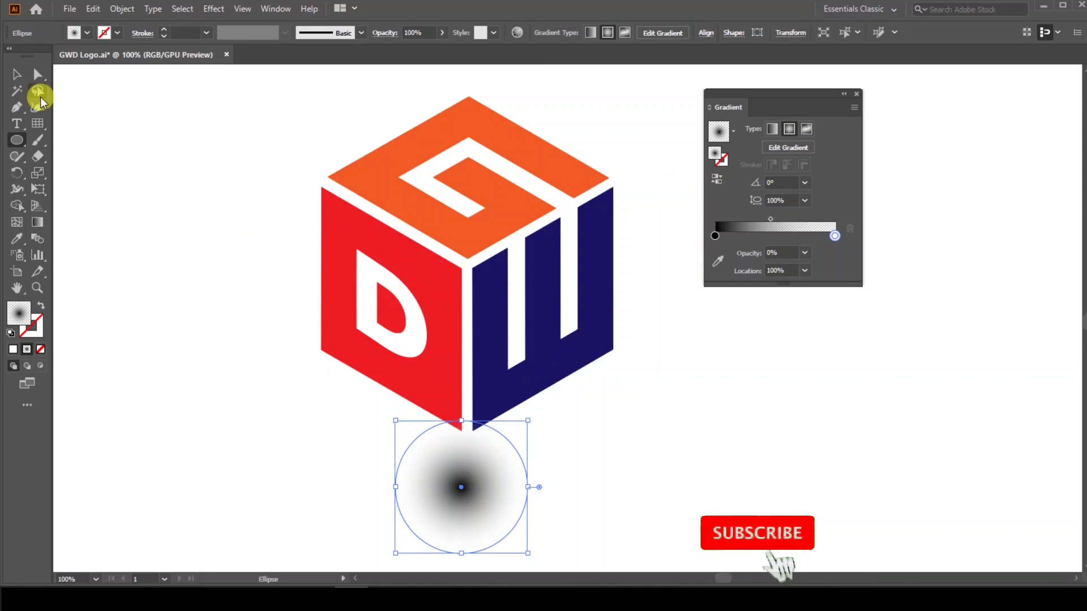
Step: Squash the radial gradient vertically to an aspect ratio of about 14.5% to form a flat shadow, and clear the selection
left_click(38, 222)
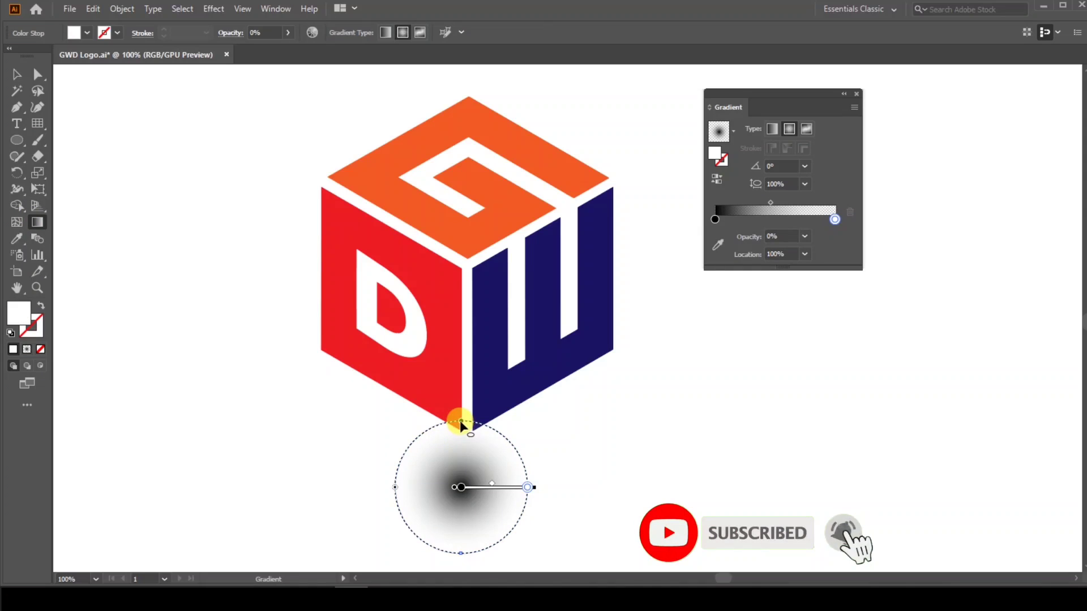
left_click_drag(458, 420, 468, 444)
key("v")
left_click(114, 146)
Step: Narrow the shadow ellipse slightly, position it just below the cube's bottom corner, and close the gradient settings
scroll(476, 442, "up", 2)
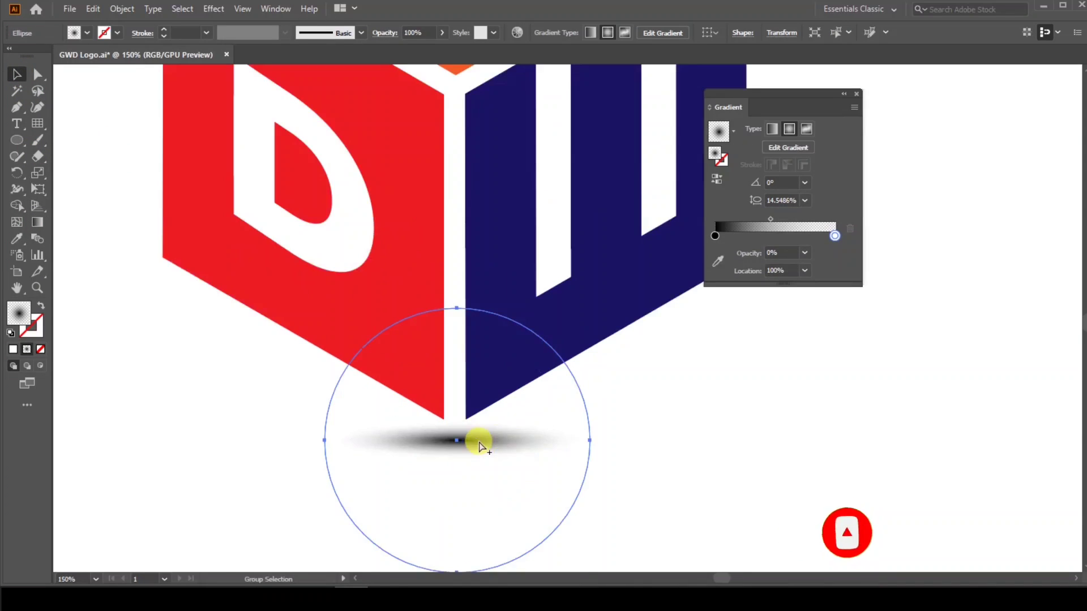
mouse_move(589, 451)
left_mouse_down()
mouse_move(511, 451)
mouse_move(582, 451)
left_mouse_up()
left_click(856, 94)
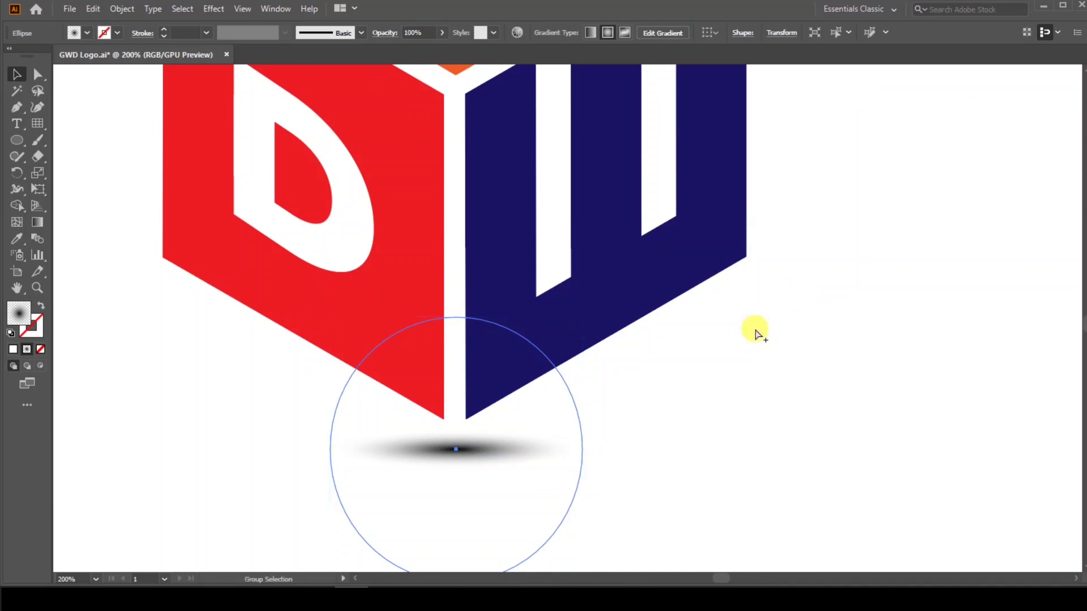
Step: Draw a hexagon from the cube's centre, slightly larger than the cube, and rotate it so its sides run parallel to the cube's outline
scroll(736, 348, "down", 2)
left_click_drag(14, 145, 66, 190)
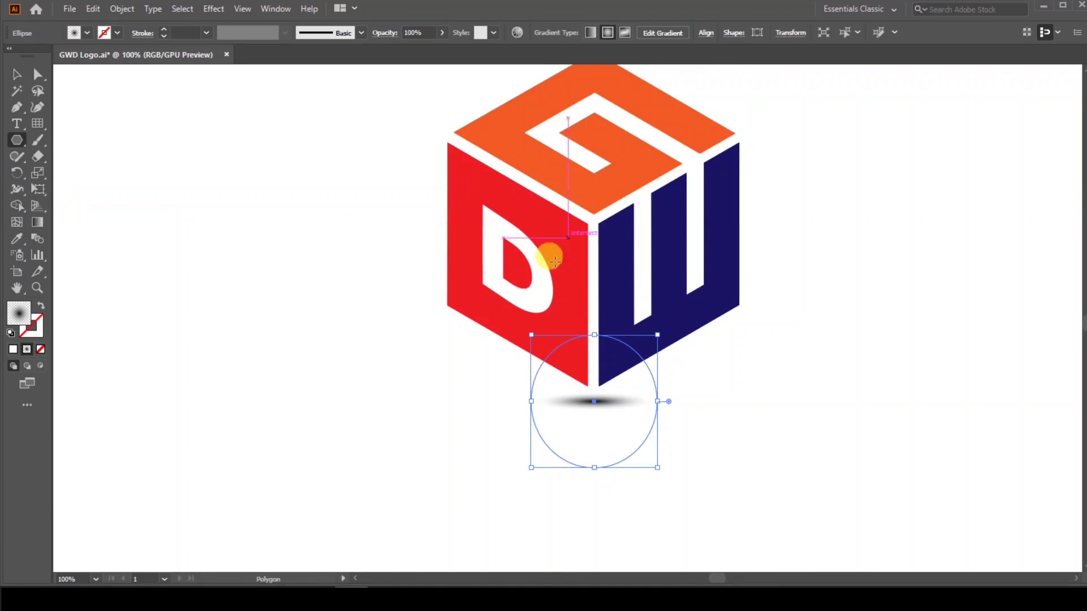
scroll(554, 260, "down", 1)
scroll(619, 207, "up", 1)
mouse_move(554, 262)
left_mouse_down()
mouse_move(626, 184)
mouse_move(687, 140)
left_mouse_up()
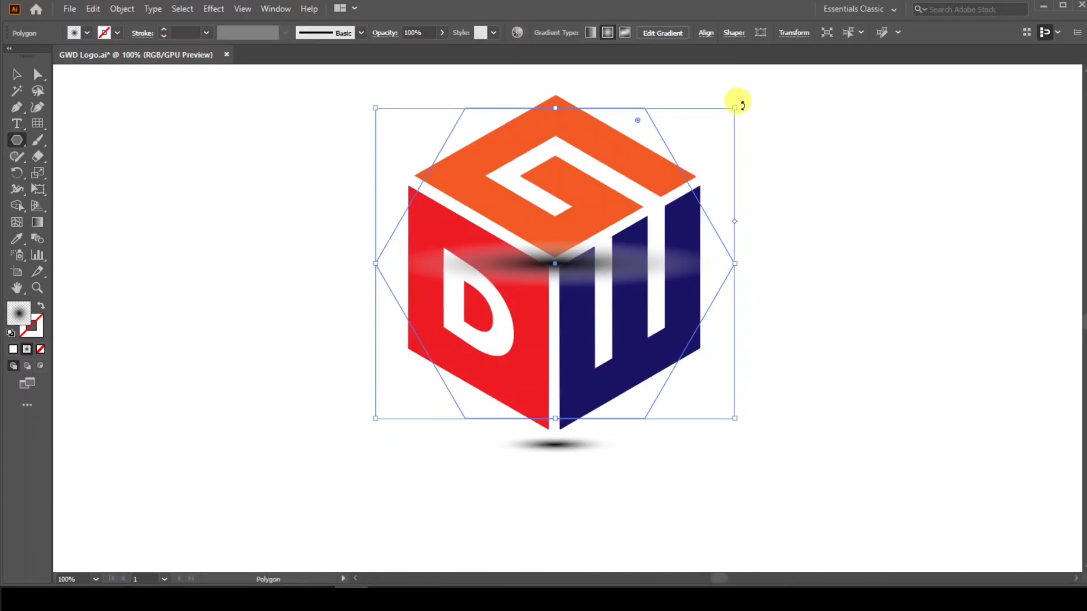
left_click_drag(742, 105, 620, 80)
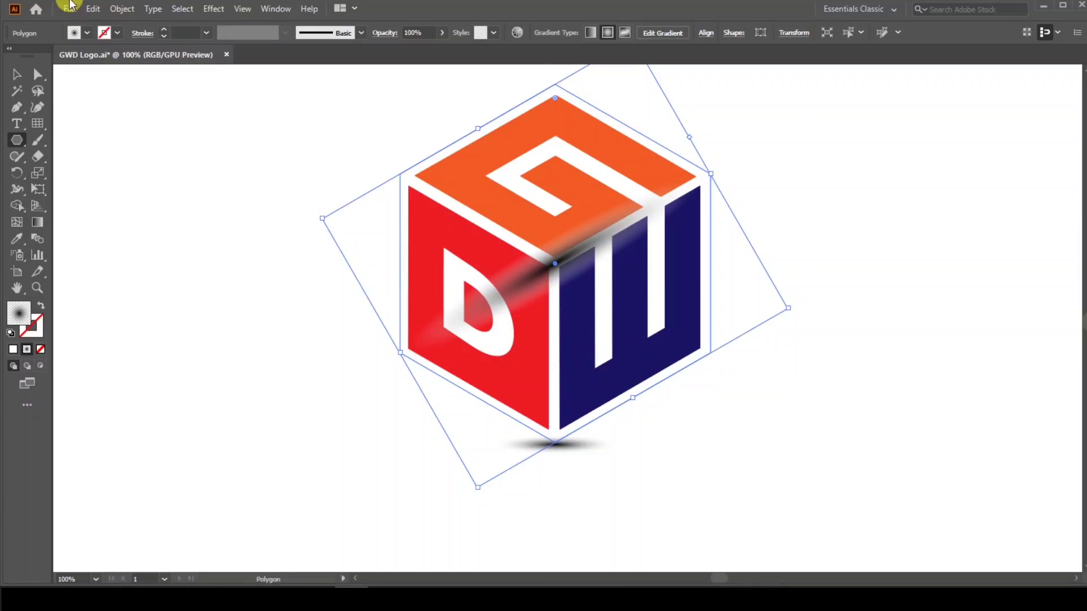
Step: Remove the hexagon's fill, give it a 2 pt black stroke as a border around the cube, and clear the selection
left_click(83, 34)
left_click(9, 55)
left_click(117, 32)
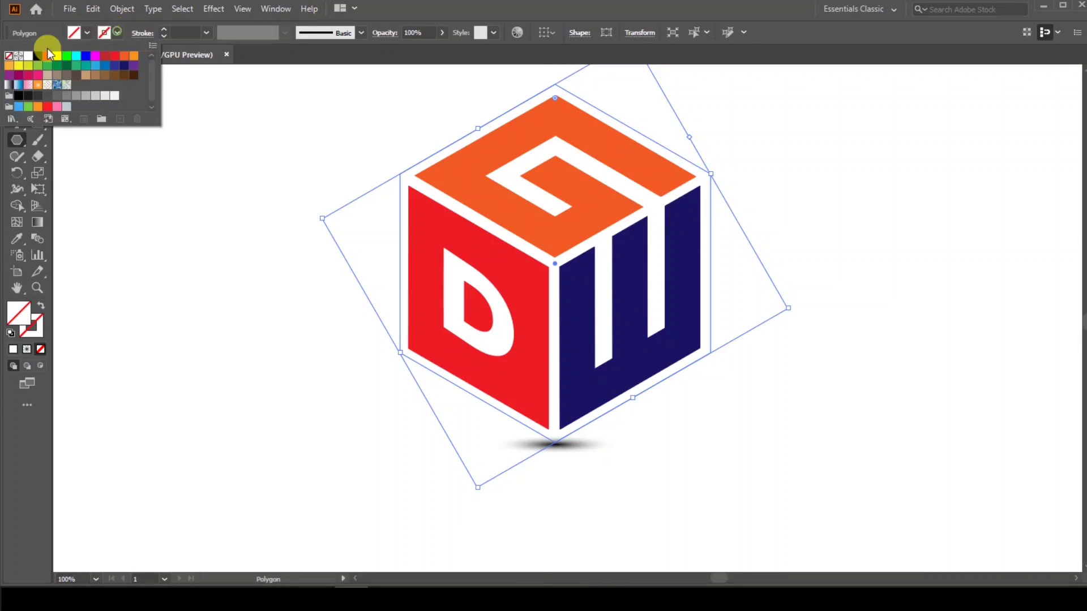
left_click(37, 55)
left_click(164, 29)
left_click(163, 29)
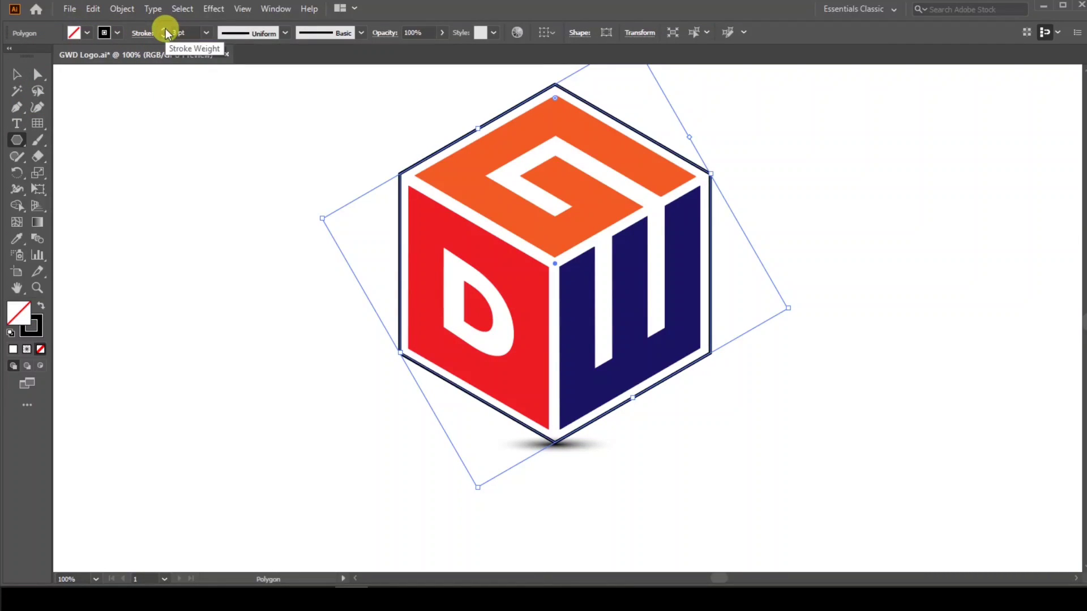
left_click(16, 74)
left_click(266, 187)
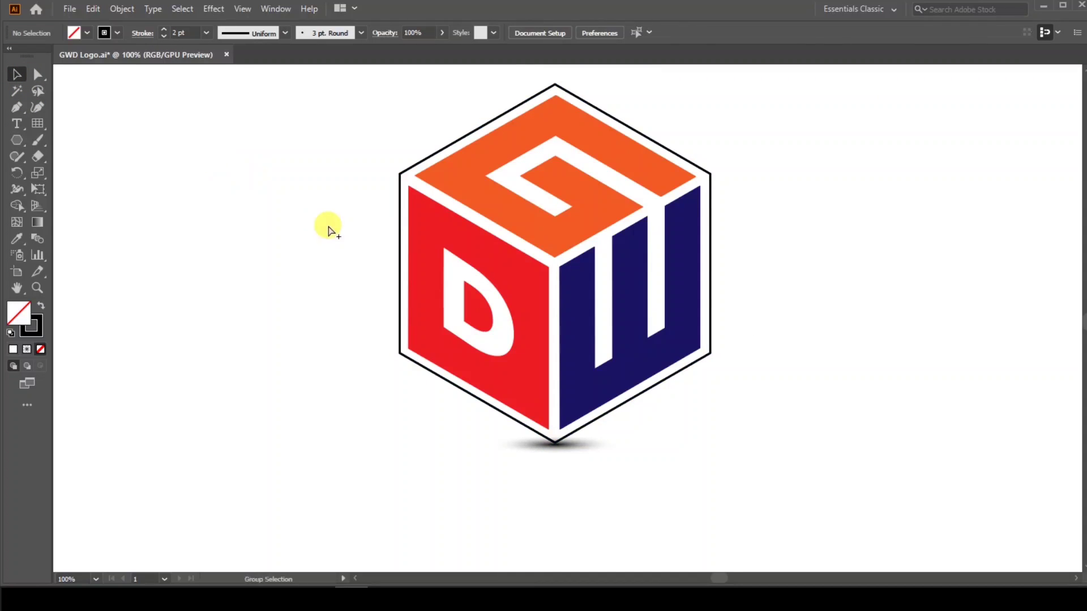
scroll(328, 227, "down", 1)
scroll(456, 164, "up", 1)
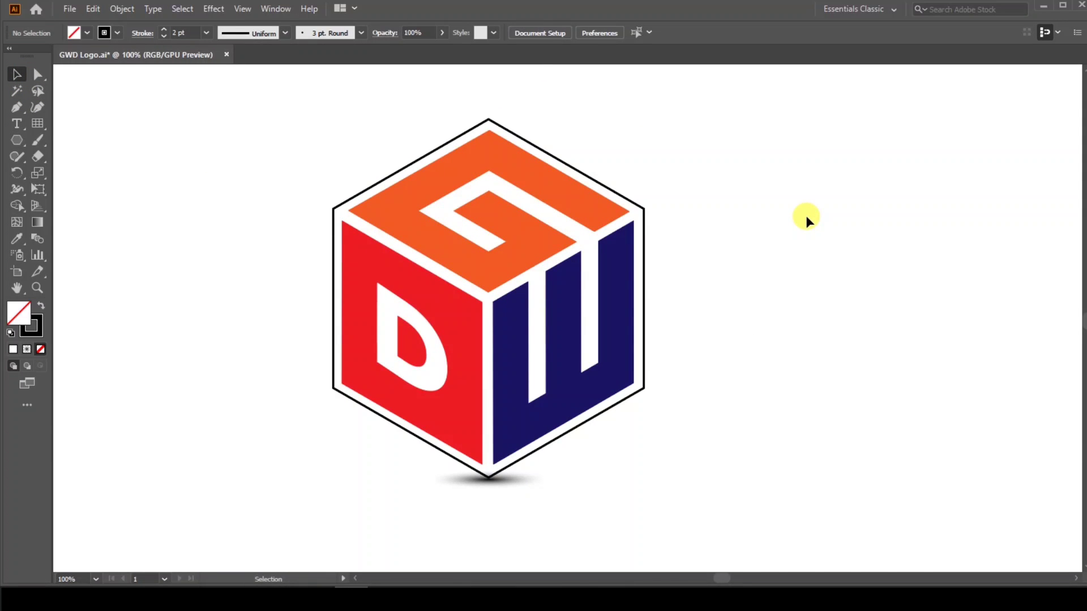